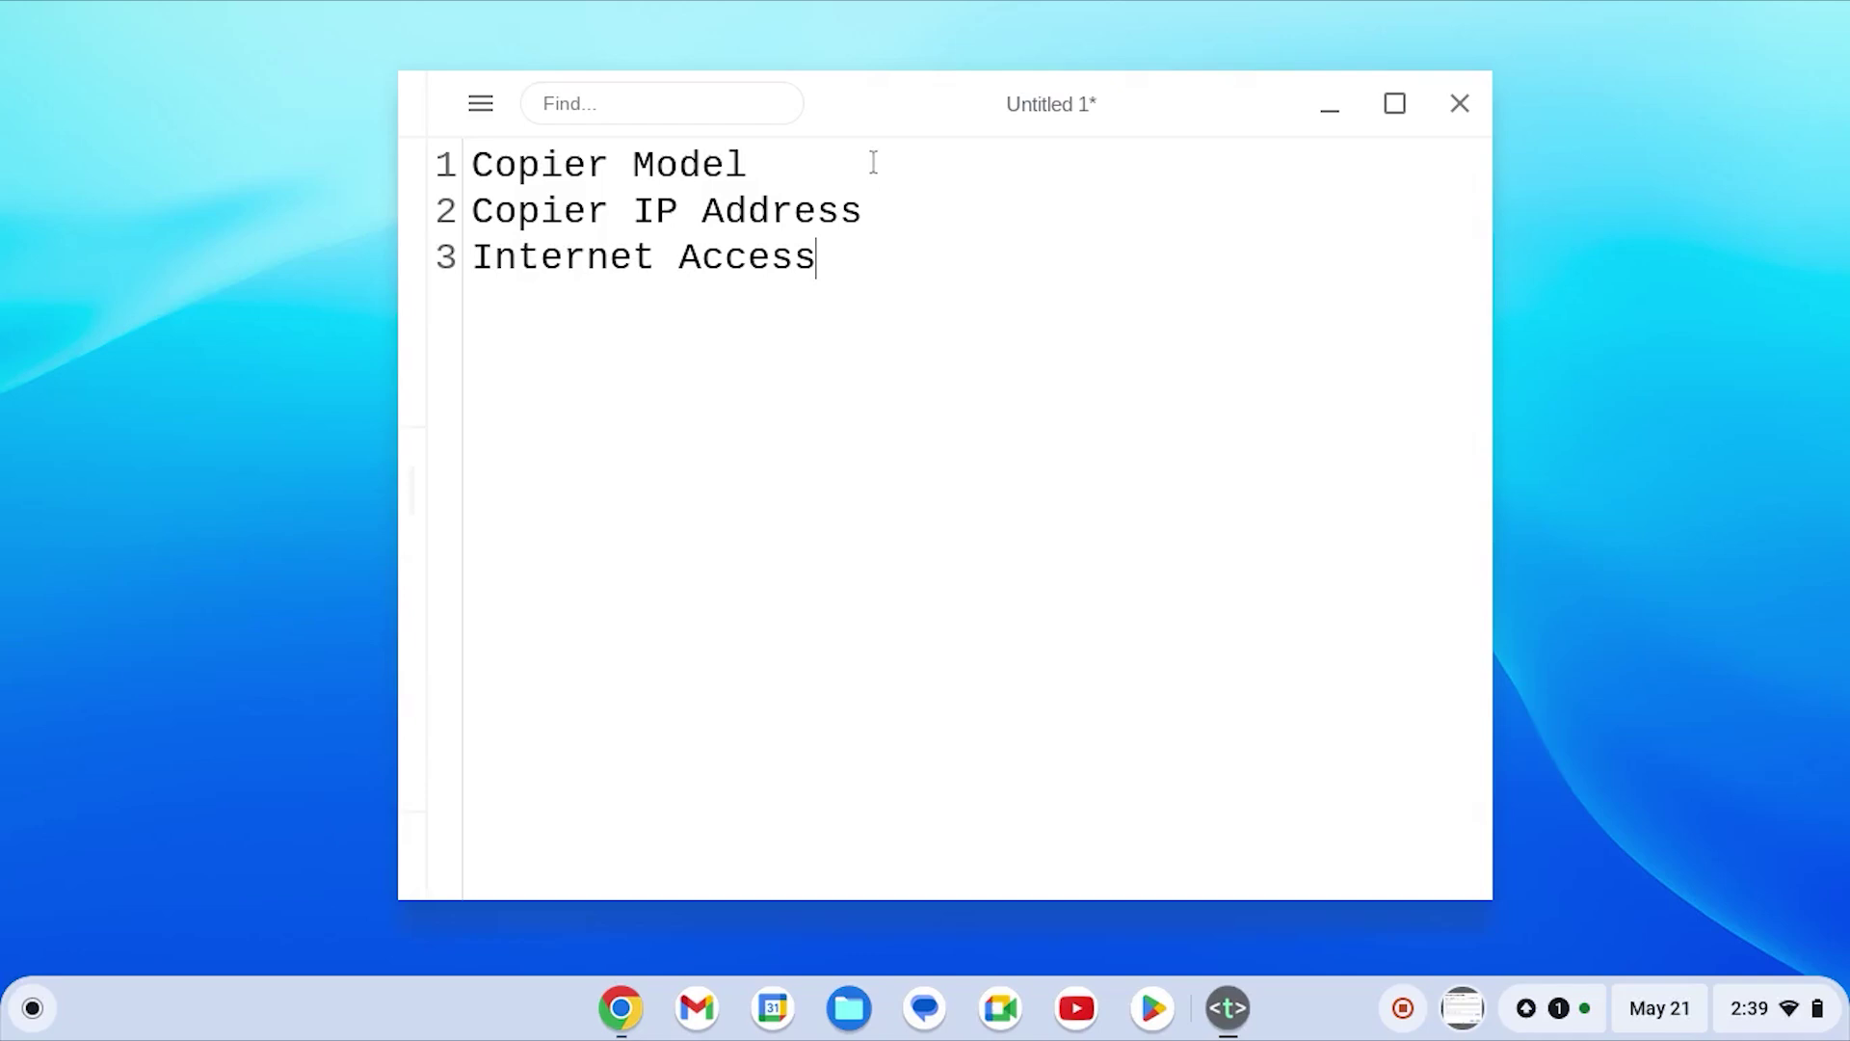
Place the cursor at the end of the 'Copier IP Address' line in the Text note
{"action": "left_click", "coordinate": [892, 216]}
Find Settings through the launcher search and go to Device > Print
{"action": "left_click", "coordinate": [39, 1008]}
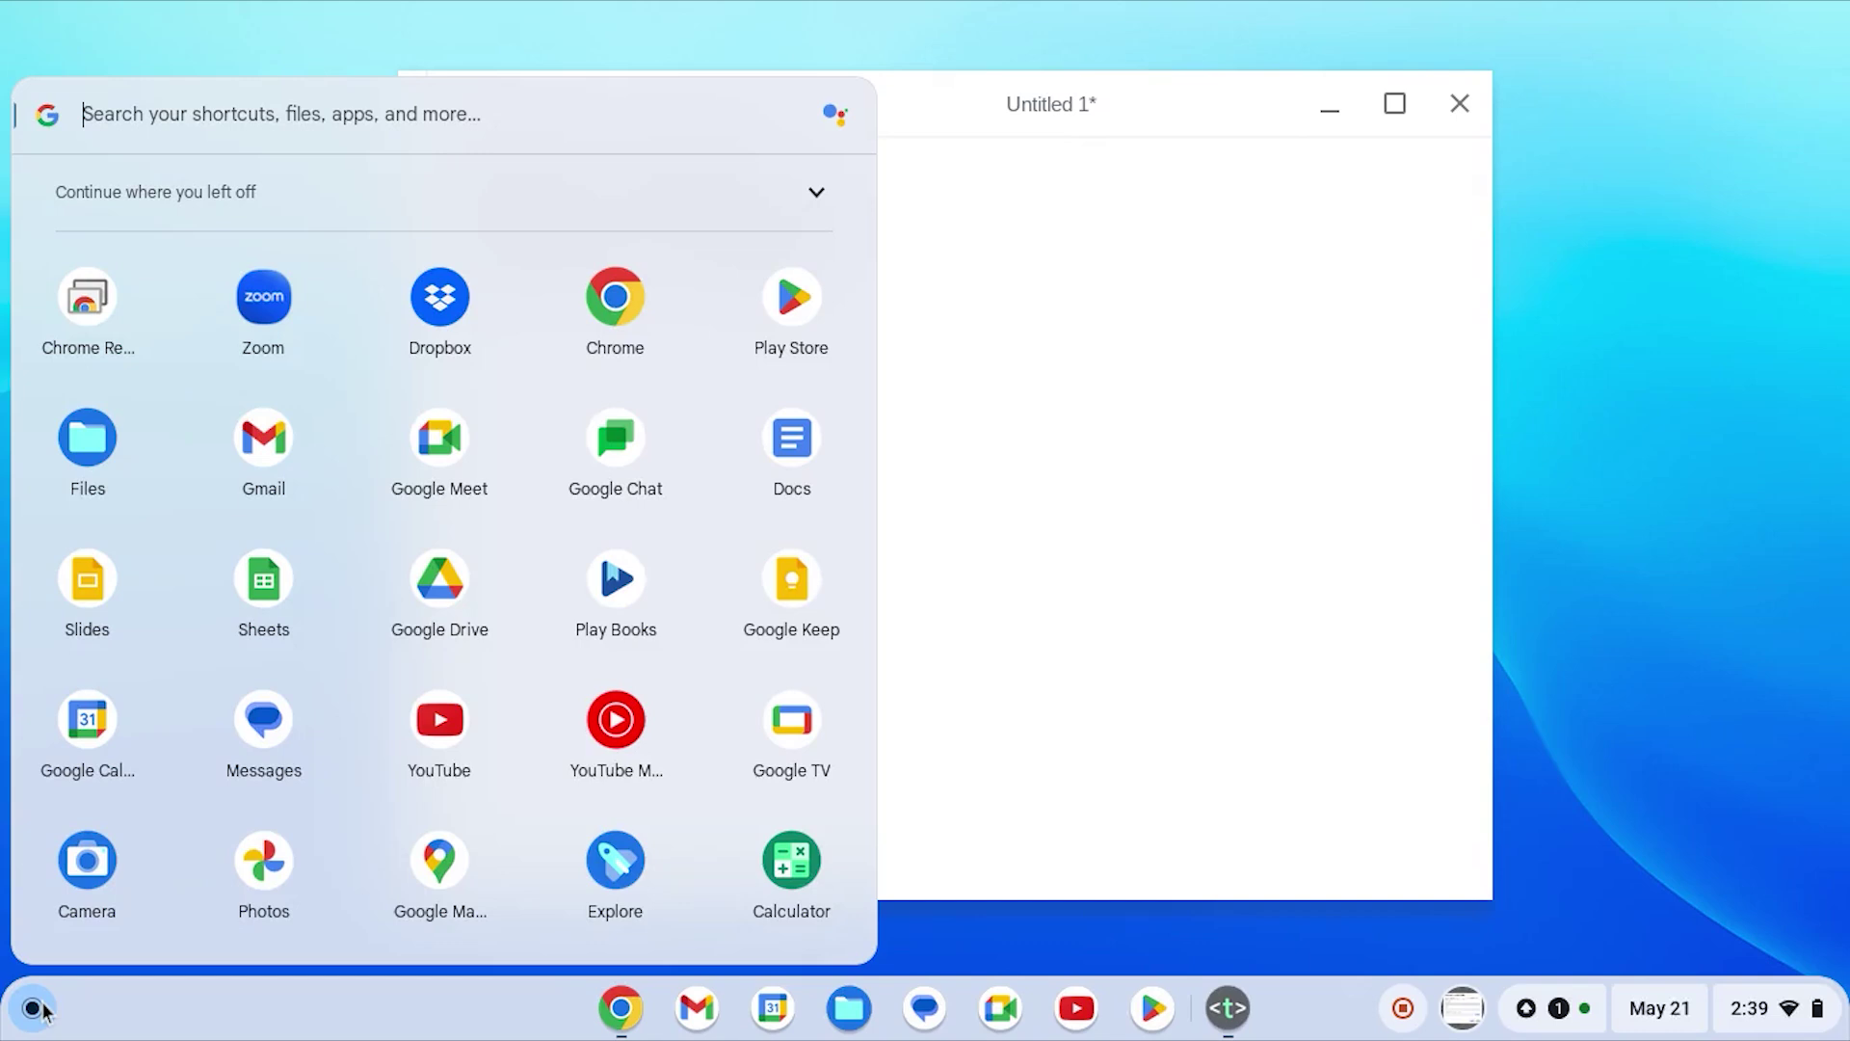
{"action": "type", "text": "settigs"}
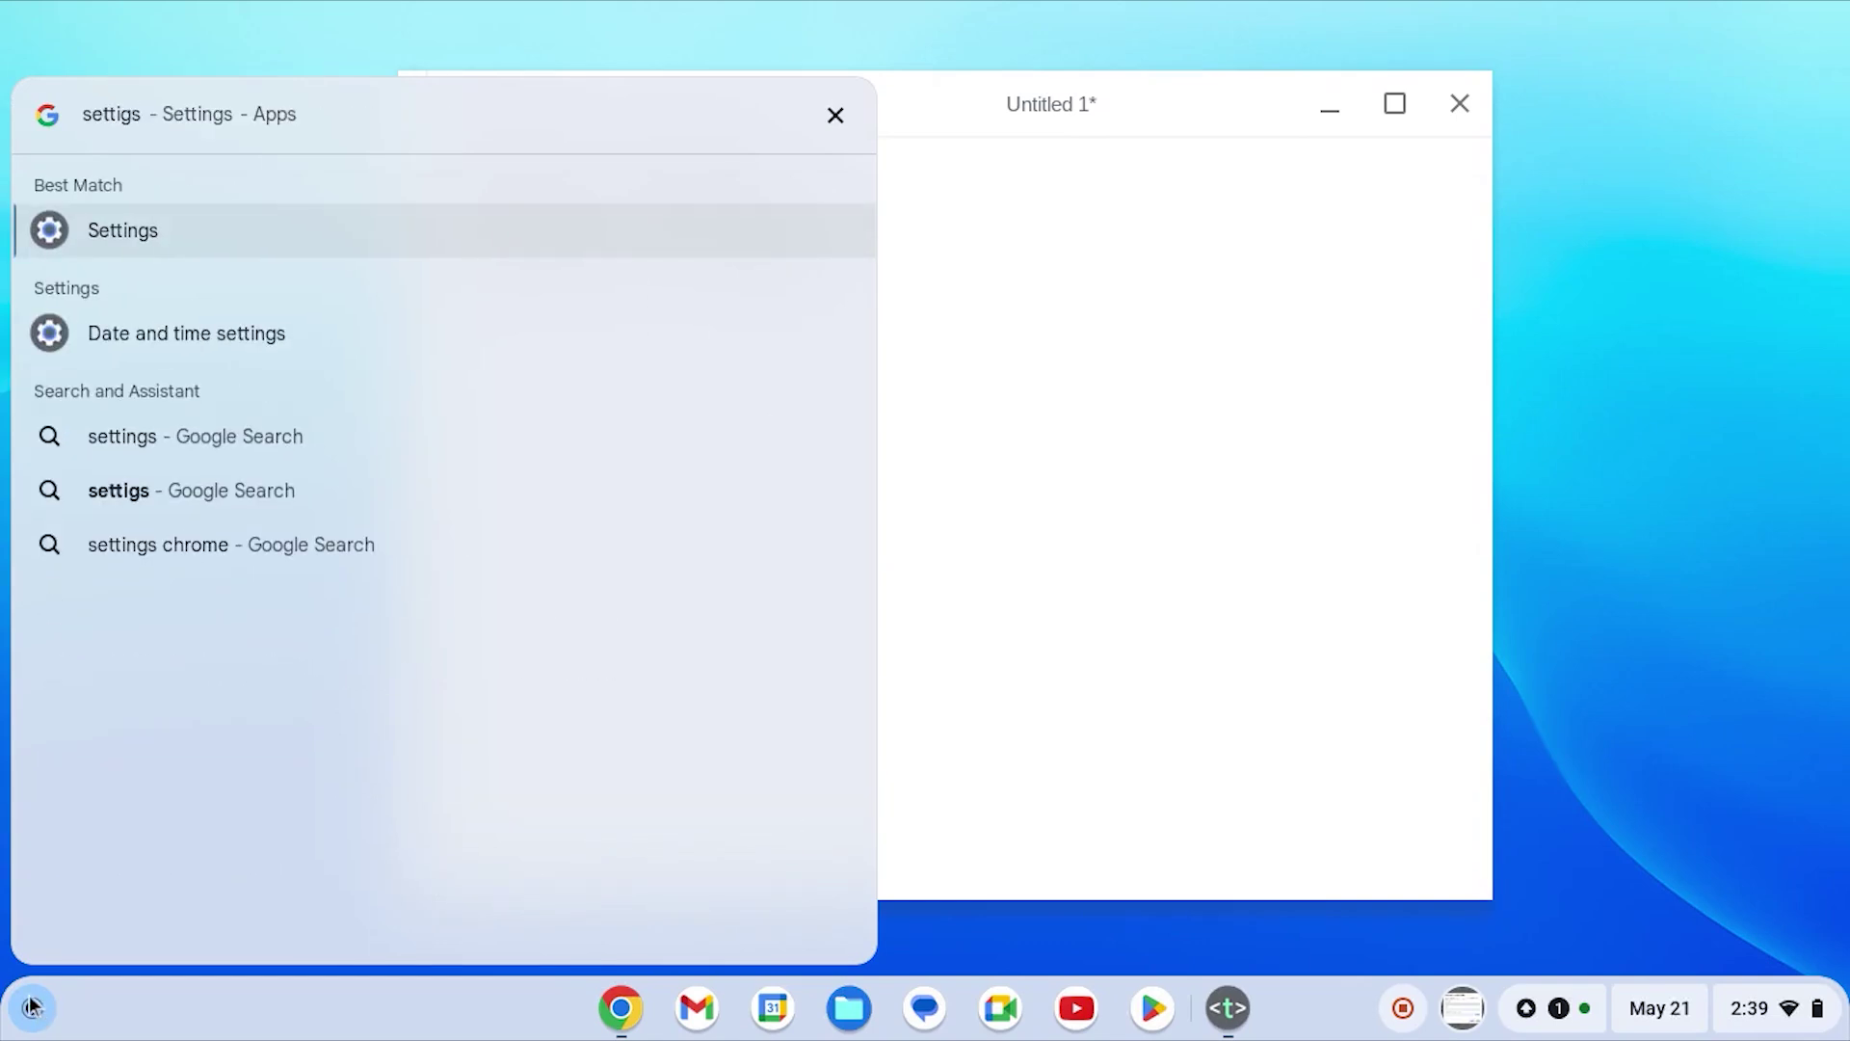
{"action": "left_click", "coordinate": [166, 241]}
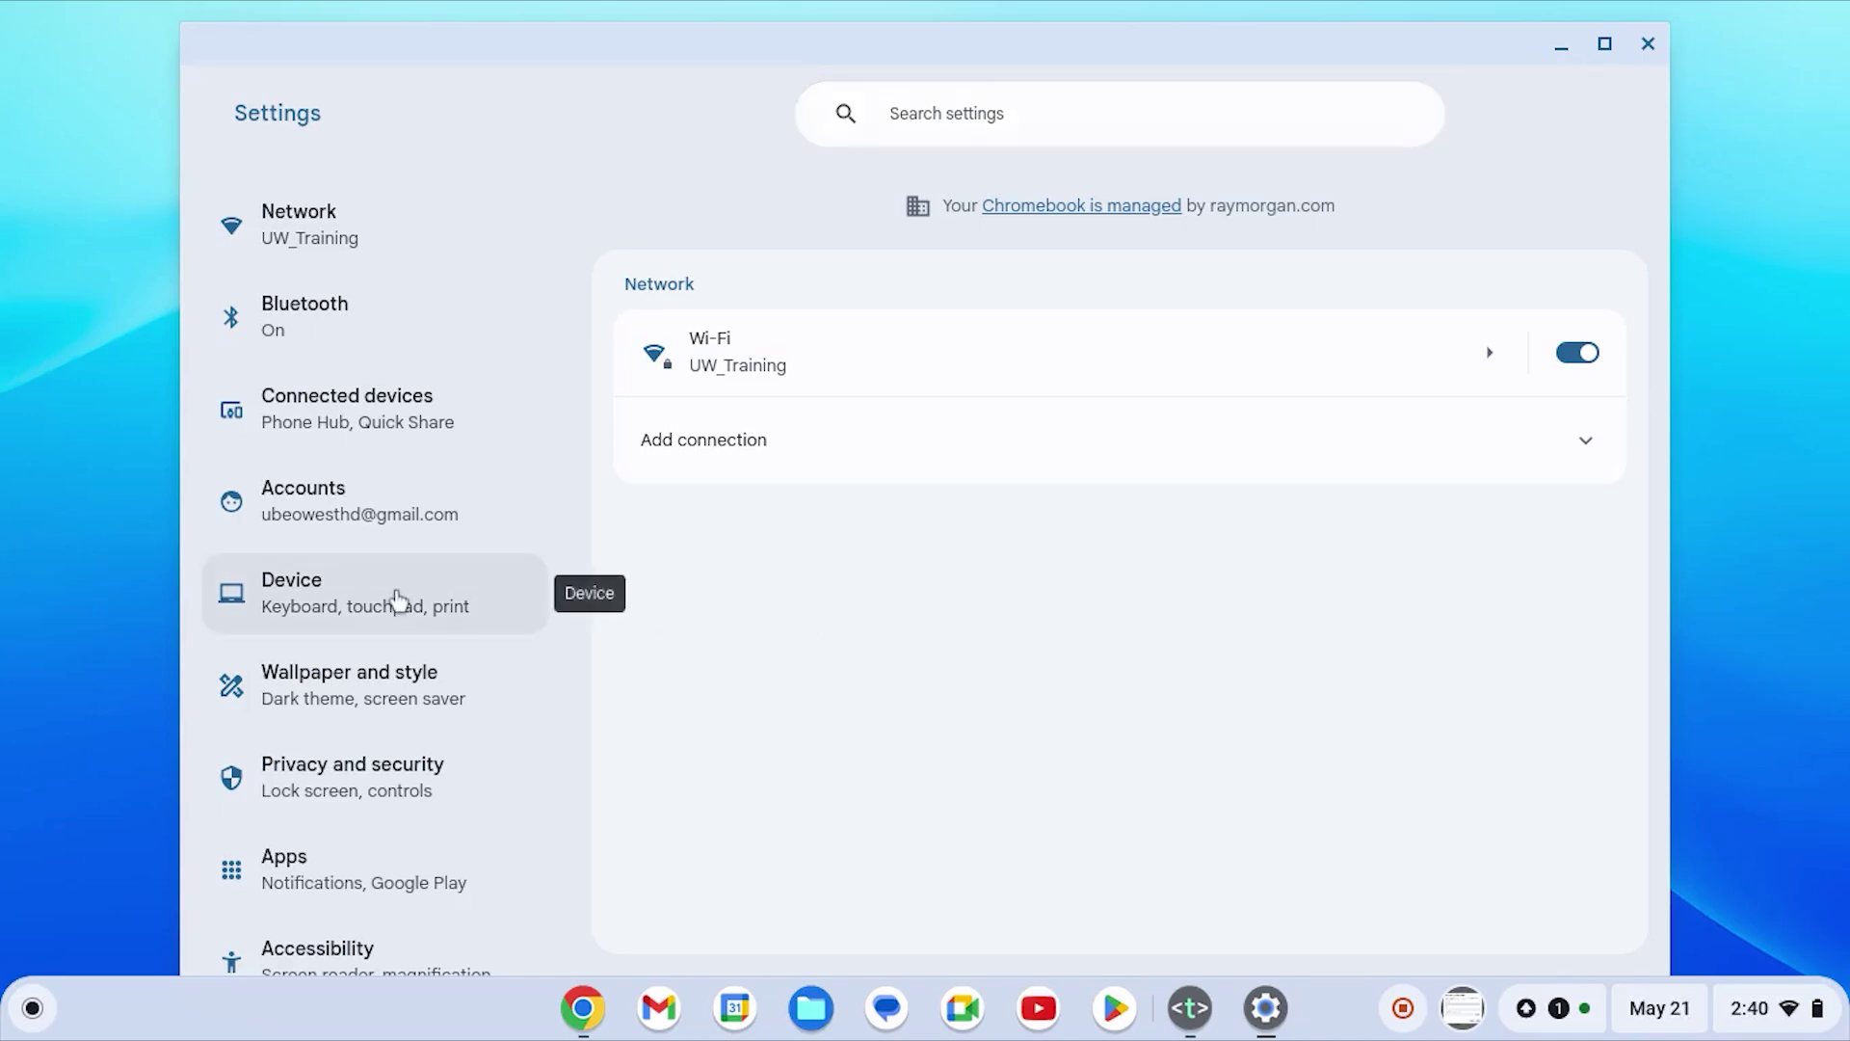
{"action": "left_click", "coordinate": [396, 599]}
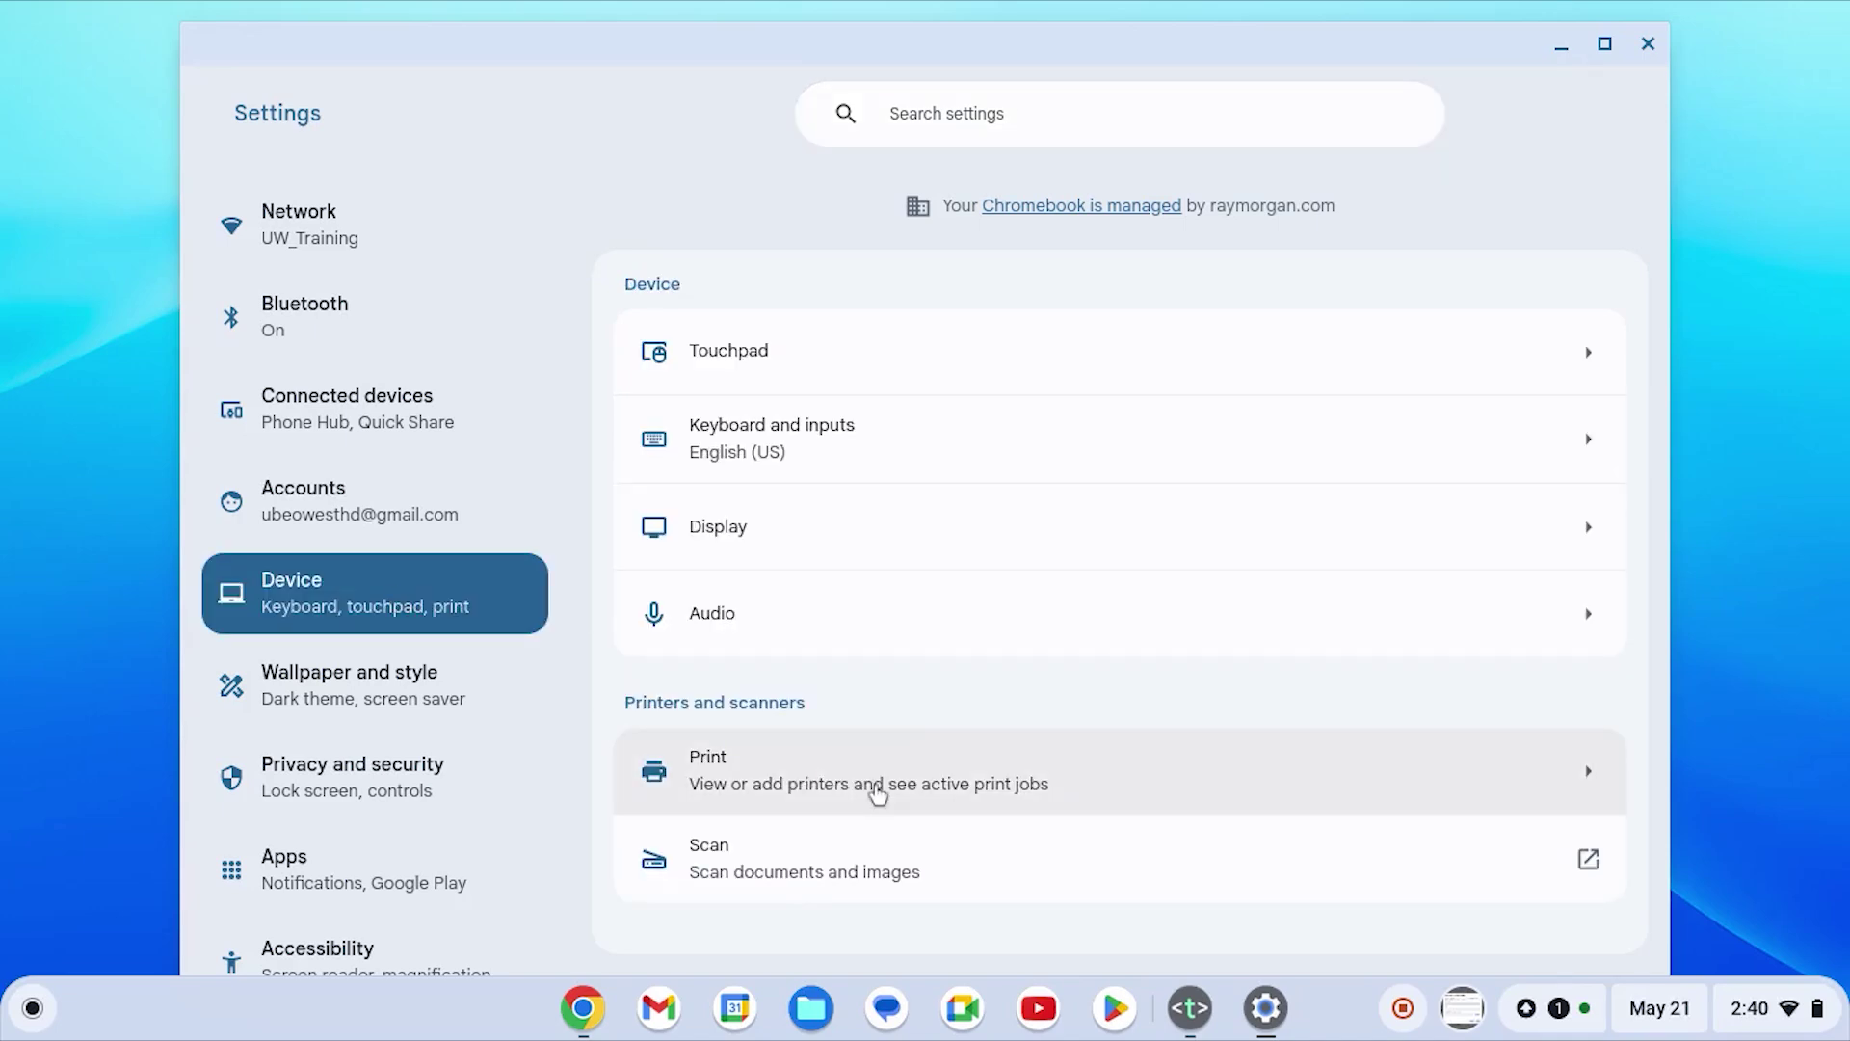
{"action": "left_click", "coordinate": [1133, 769]}
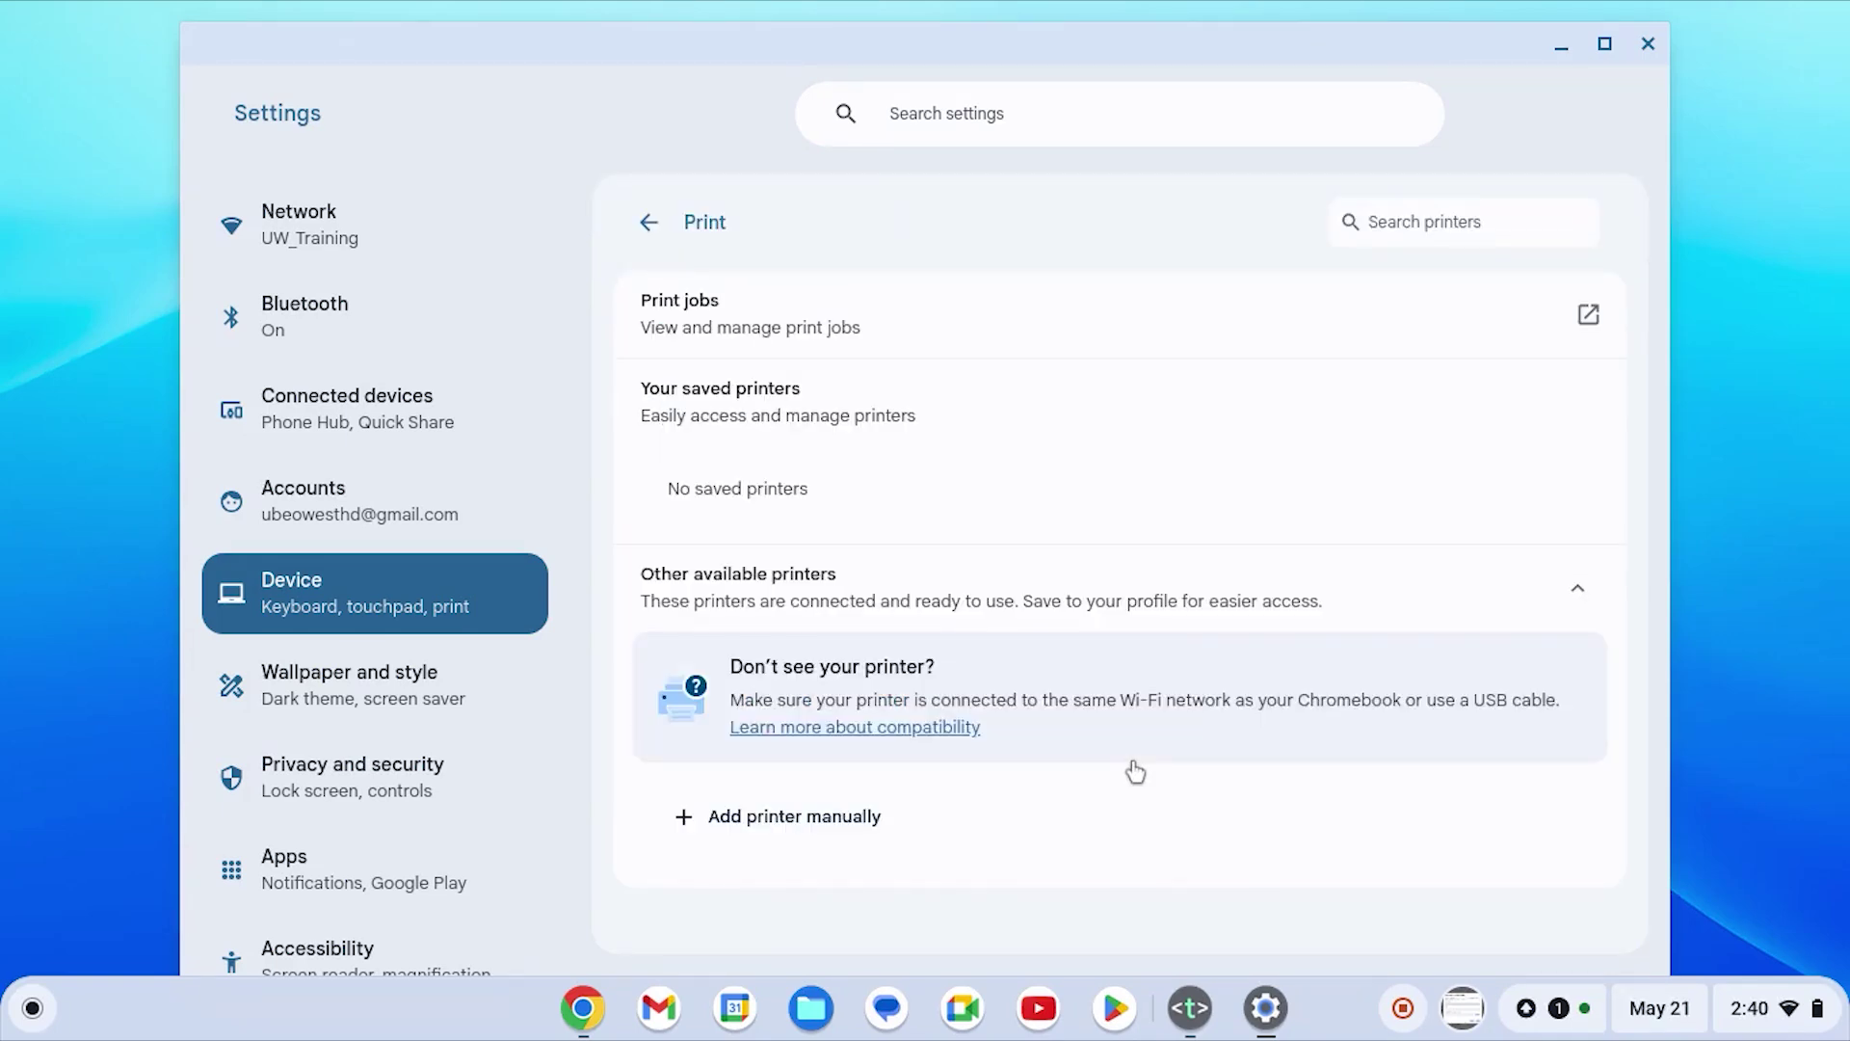
Add a printer manually named Canon IR C5250 at 10.24.3.25 using AppSocket (TCP/IP)
{"action": "left_click", "coordinate": [844, 821]}
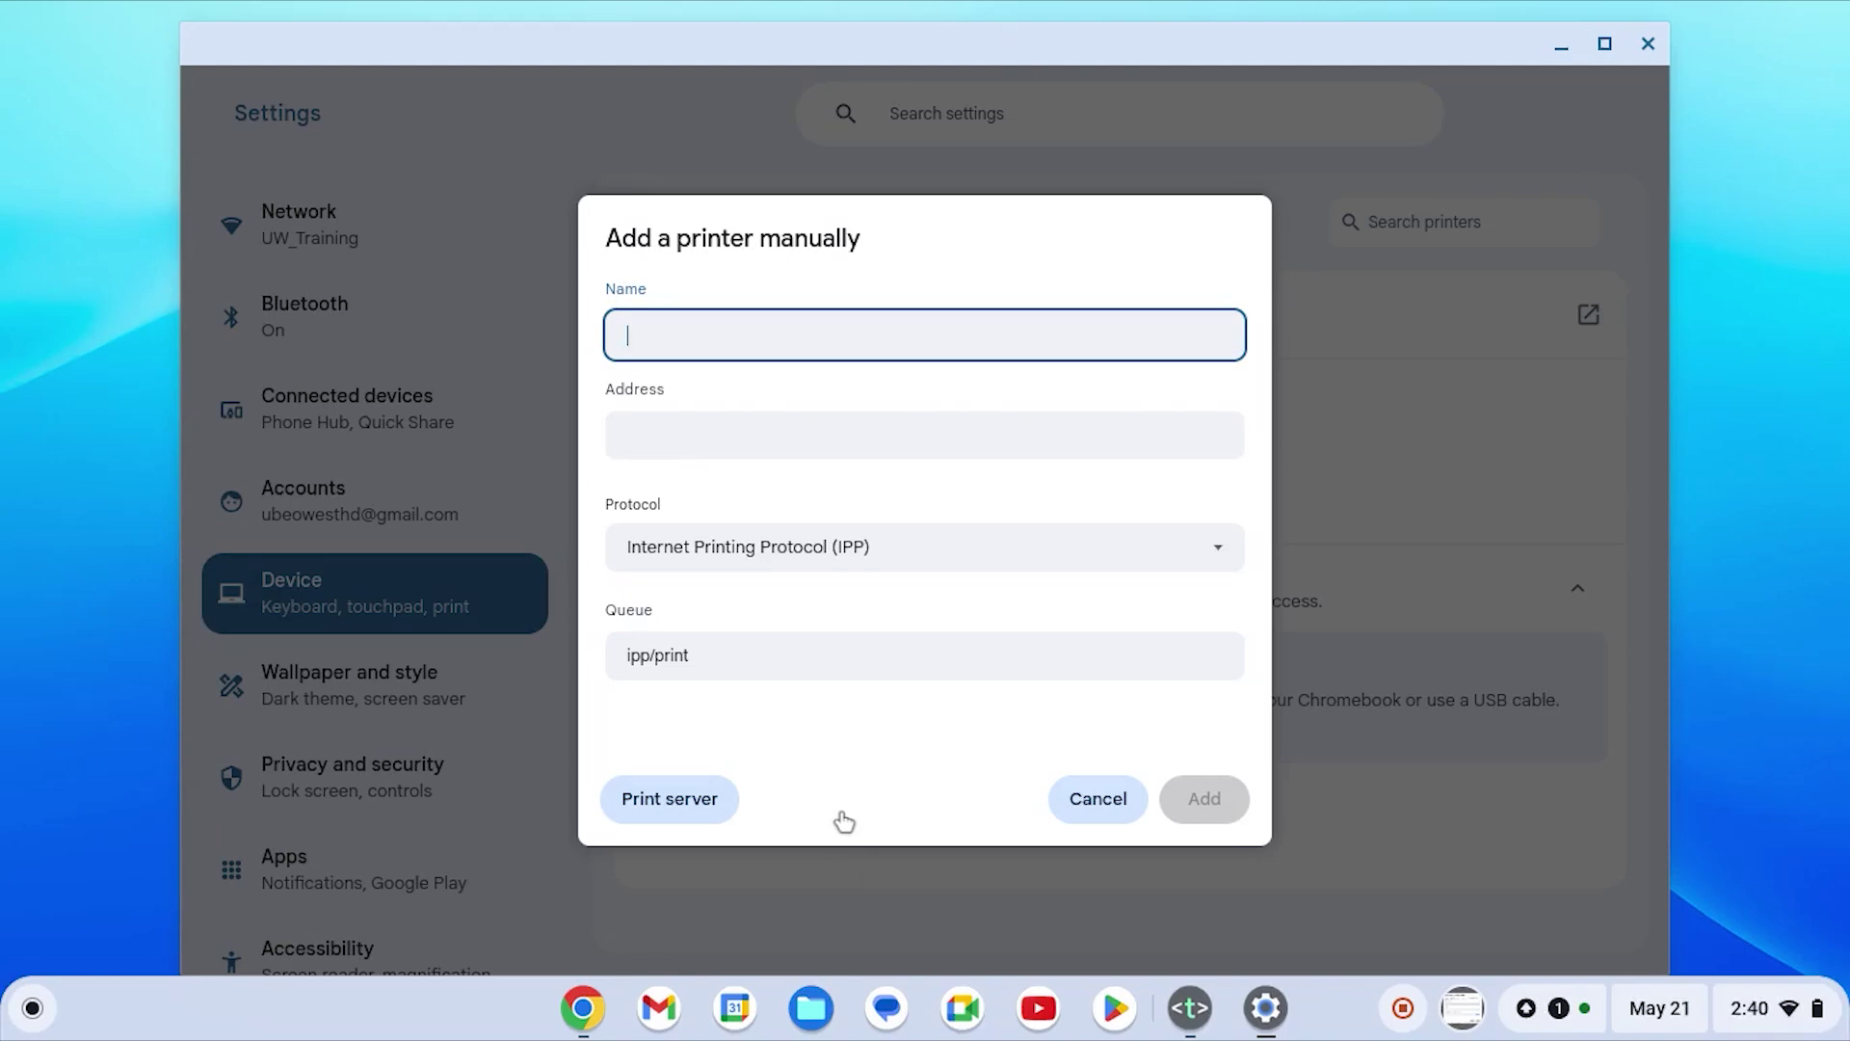
{"action": "type", "text": "Canon IR C5250"}
{"action": "left_click", "coordinate": [728, 425]}
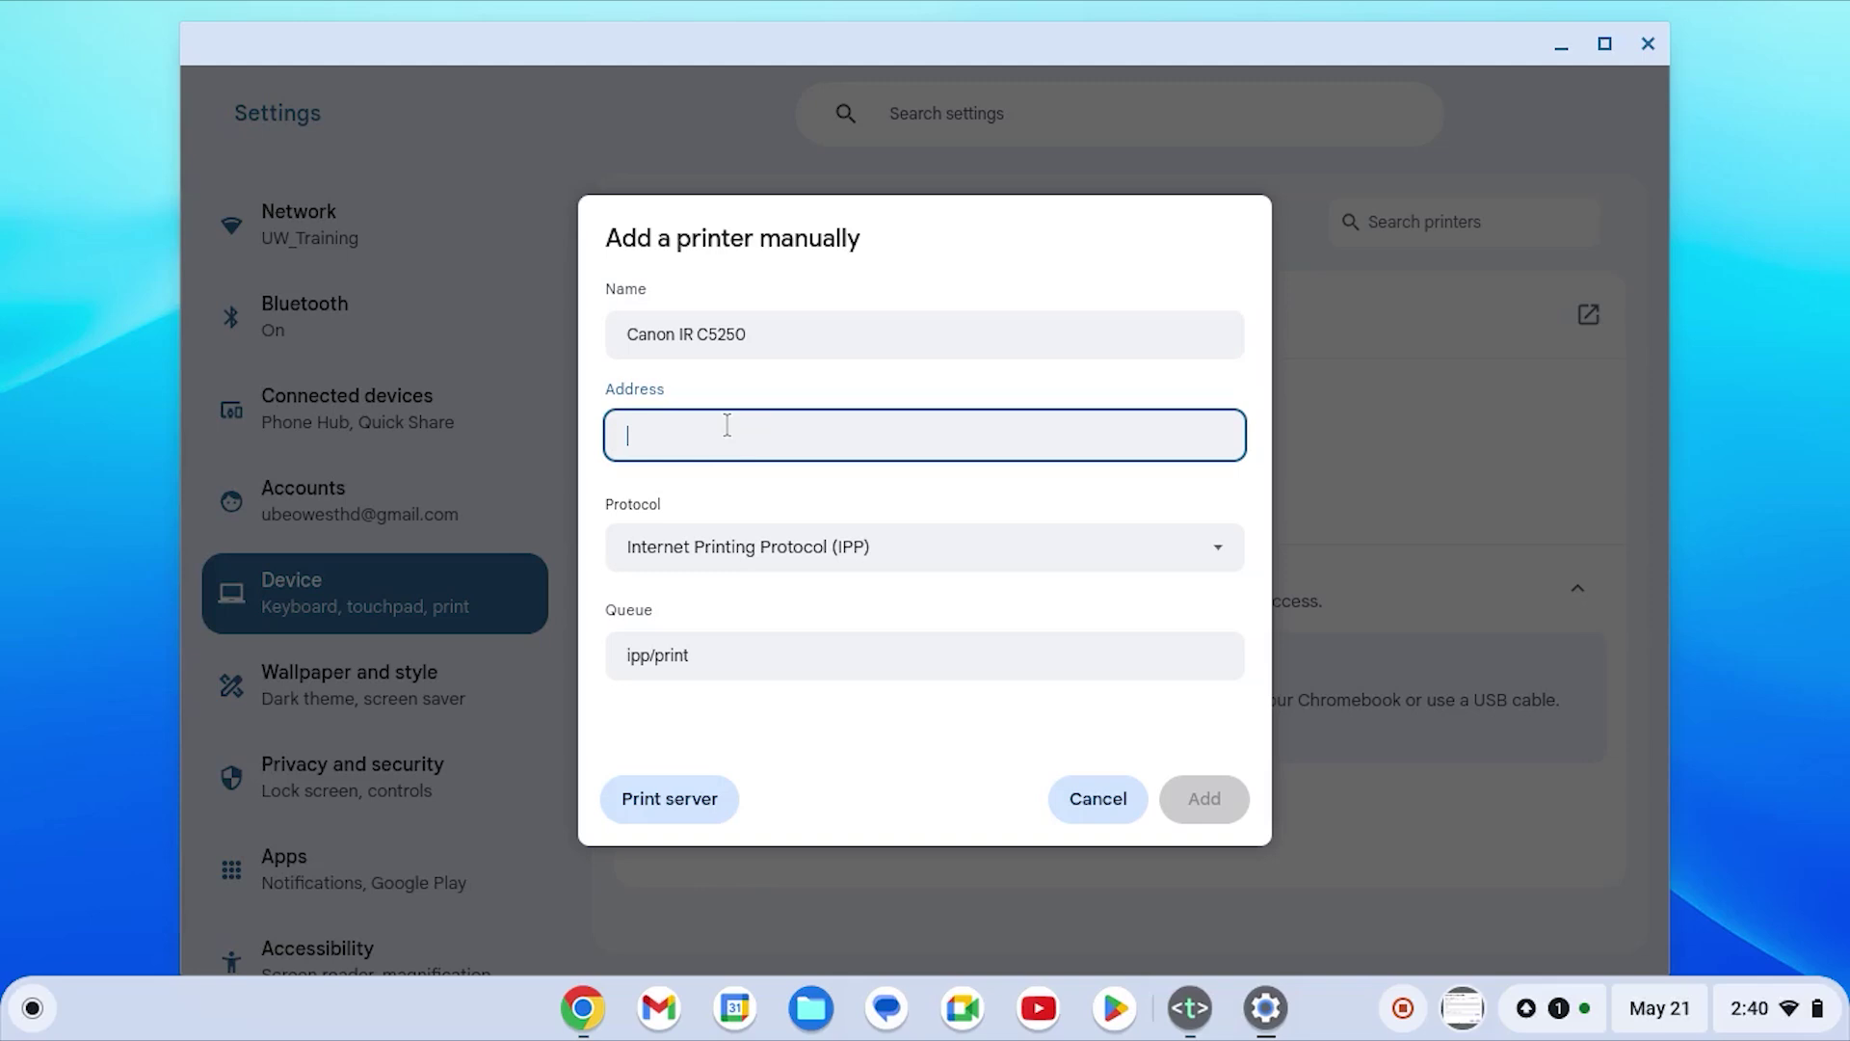
{"action": "type", "text": "10.24"}
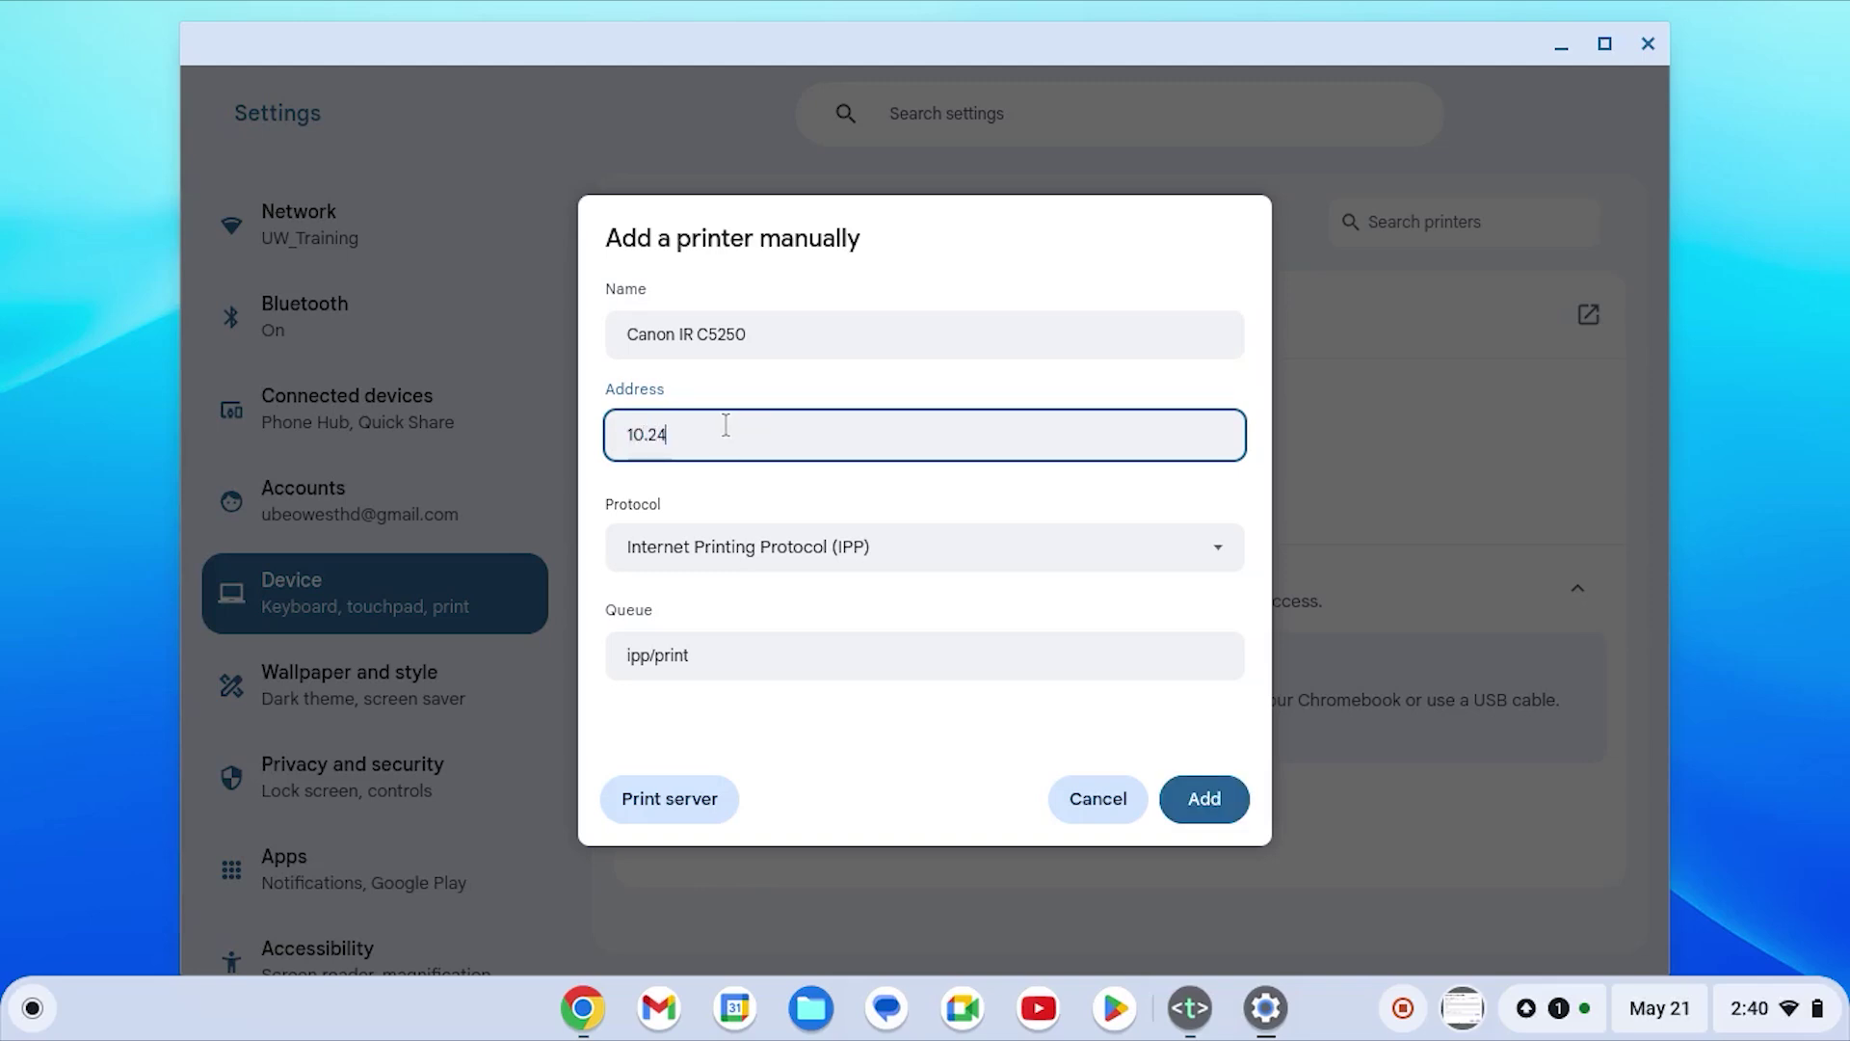
{"action": "type", "text": ".3.25"}
{"action": "left_click", "coordinate": [1083, 556]}
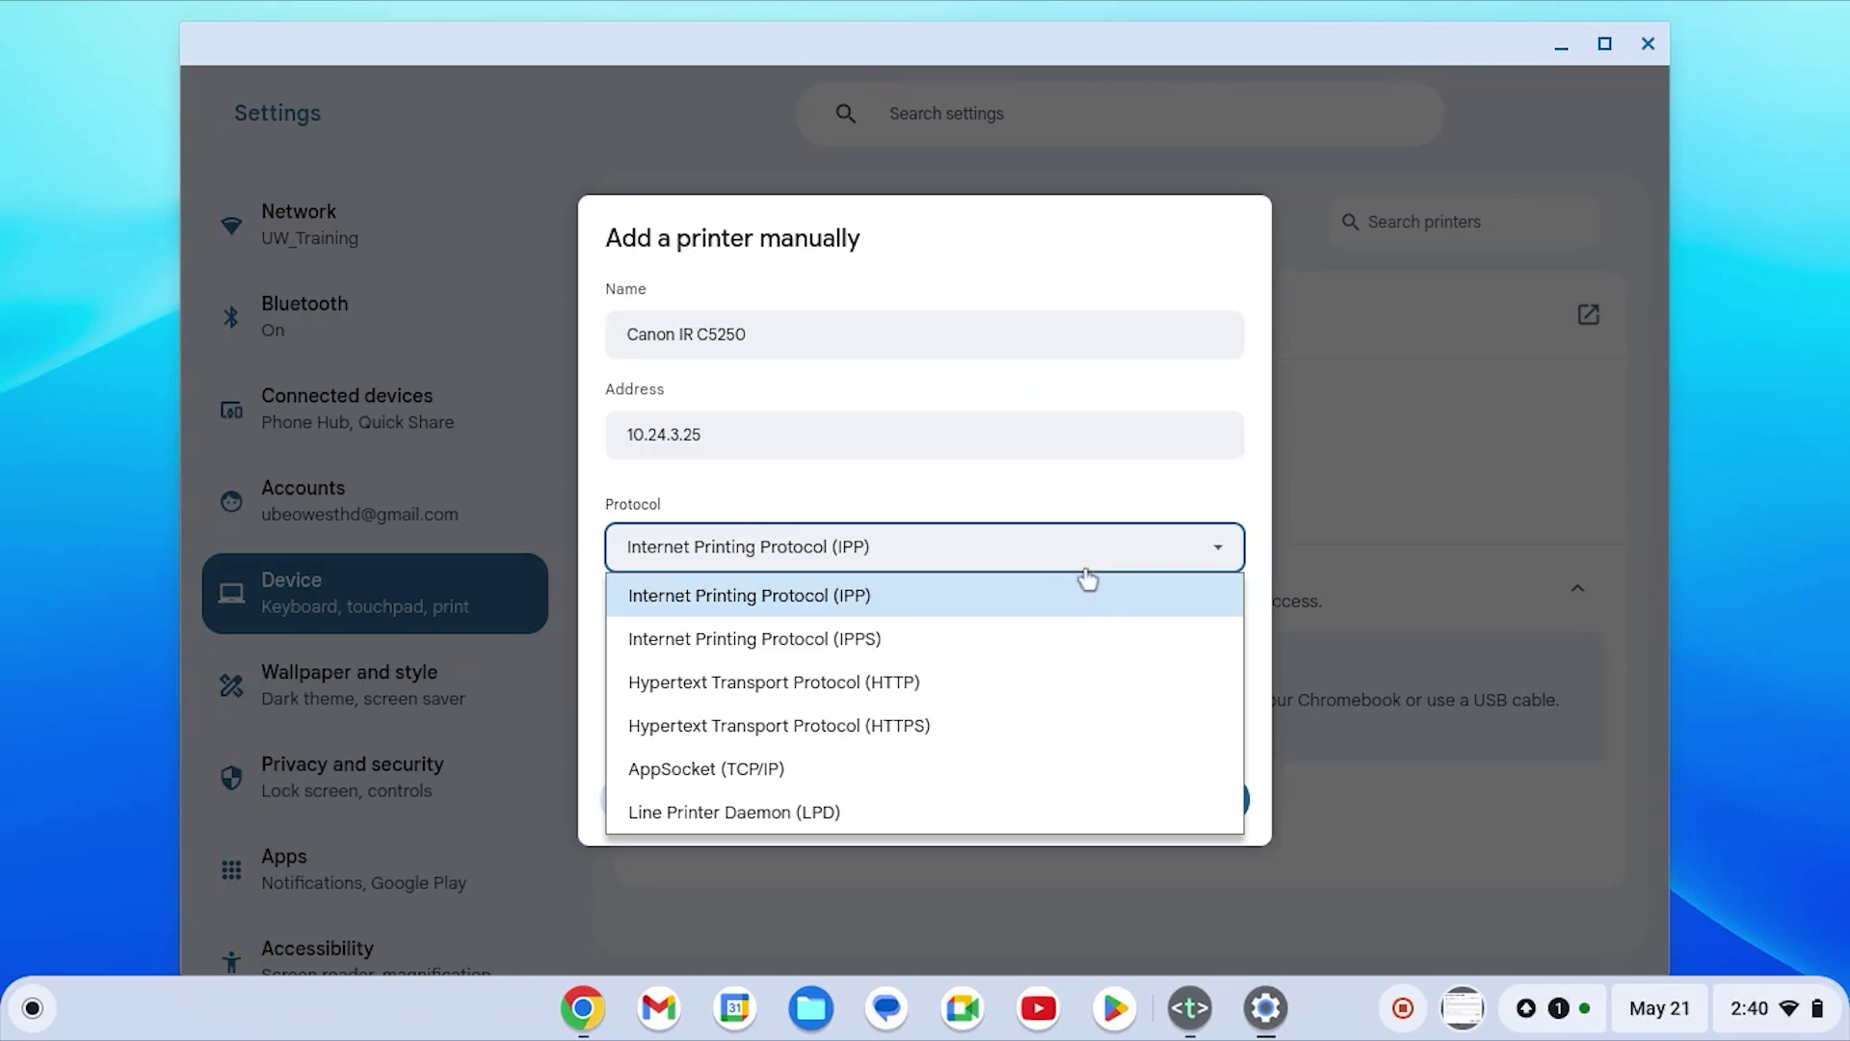
{"action": "left_click", "coordinate": [950, 768]}
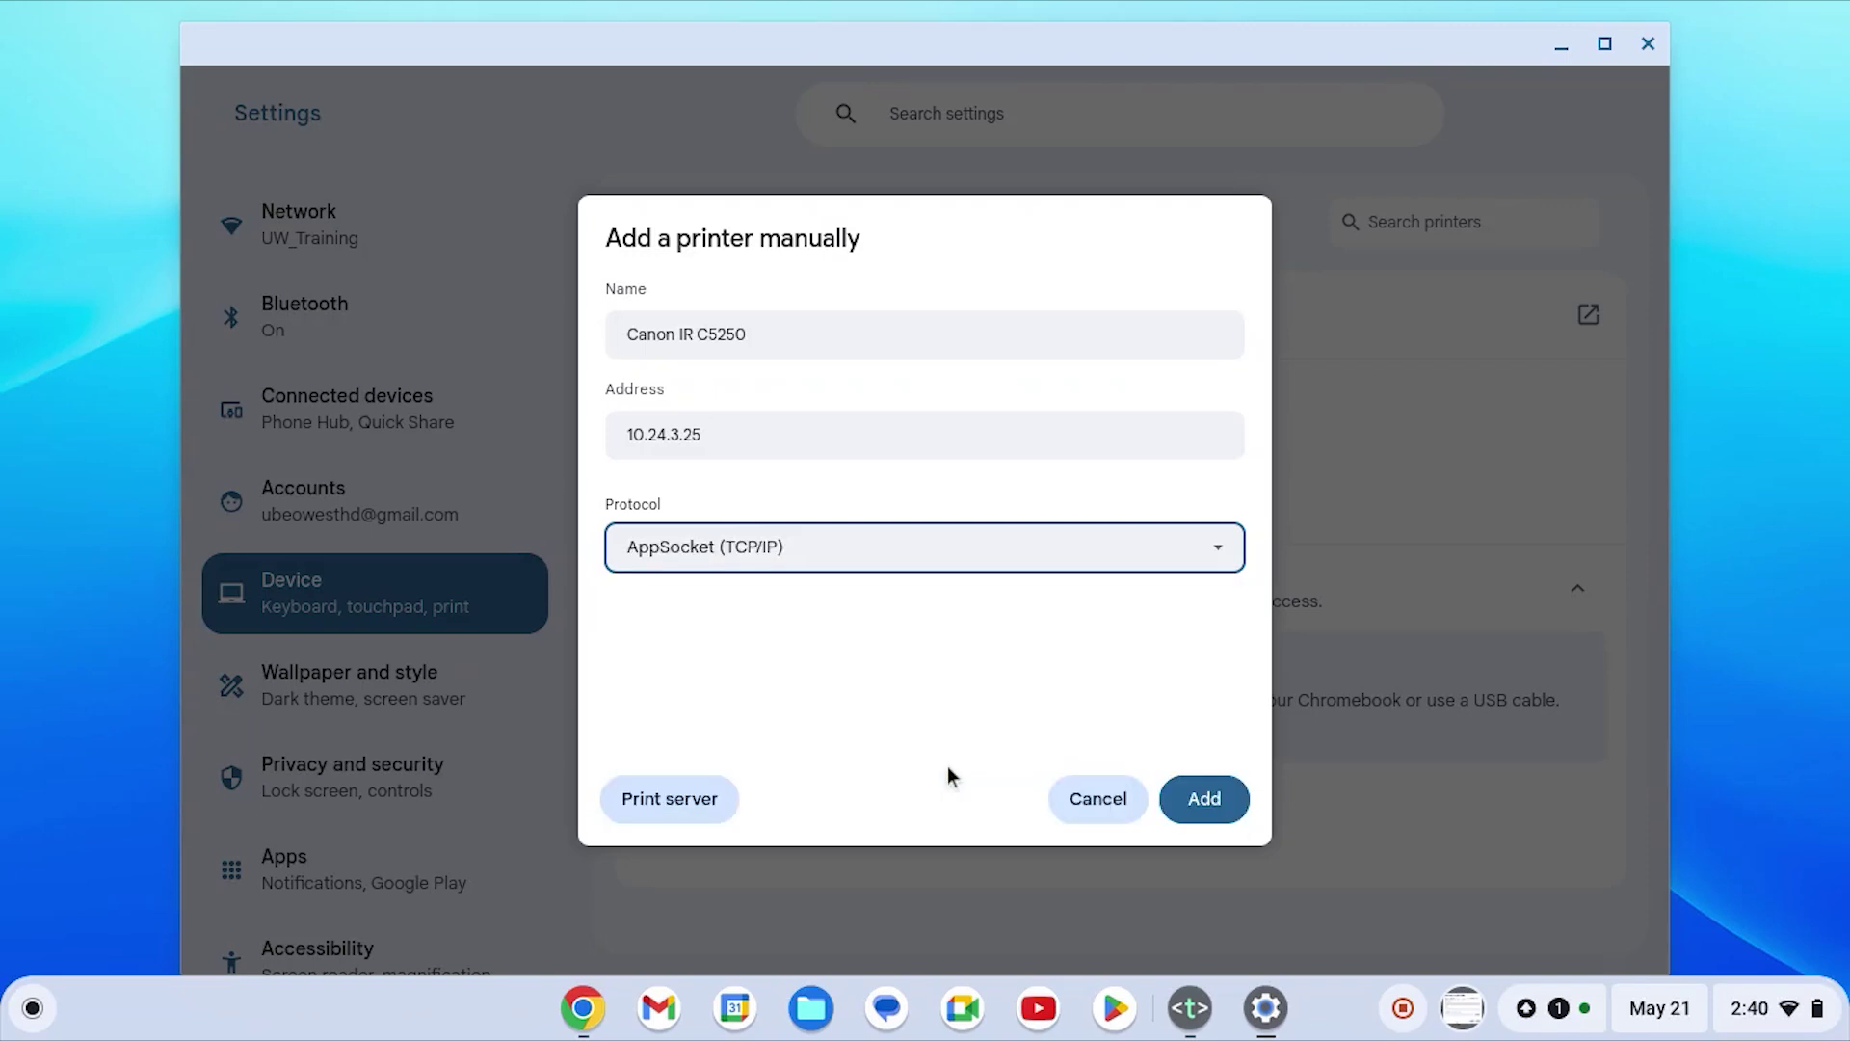
Submit the printer, then set manufacturer Canon and model Canon iR-ADV C5250/5255 in advanced configuration
{"action": "left_click", "coordinate": [1210, 804]}
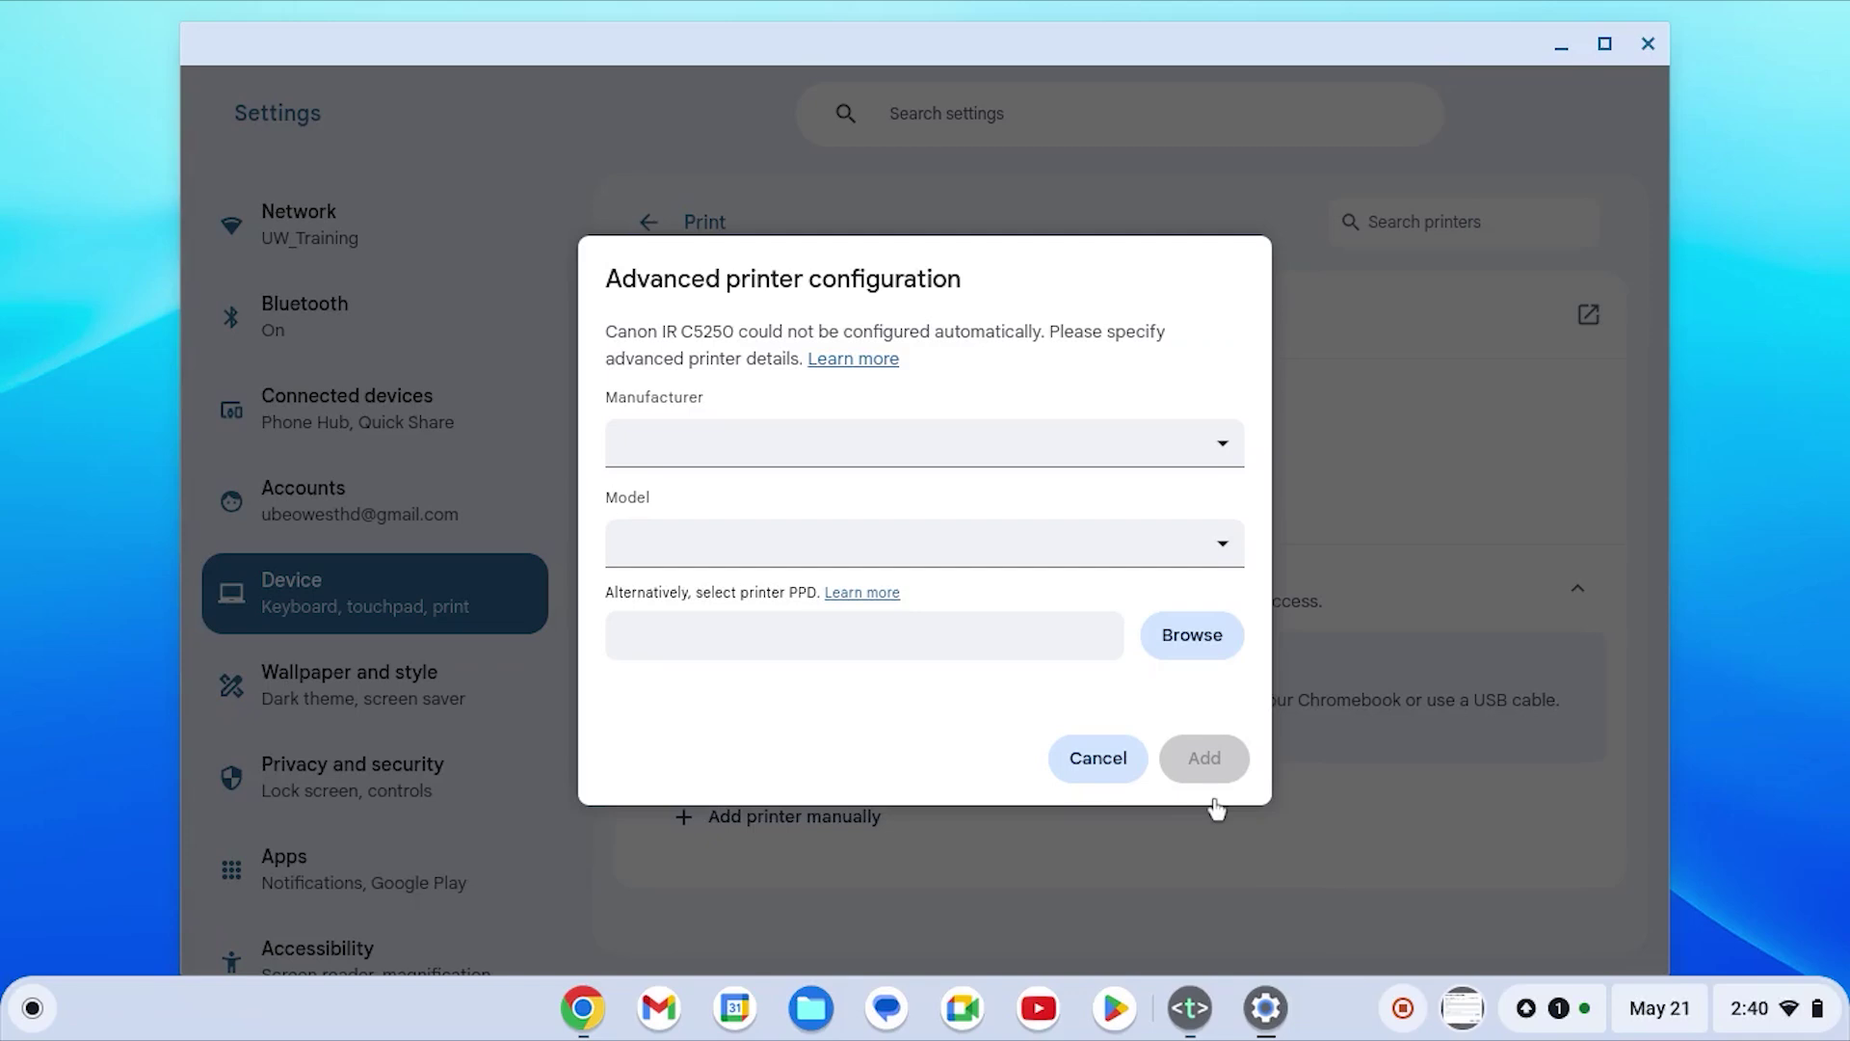
{"action": "left_click", "coordinate": [647, 441]}
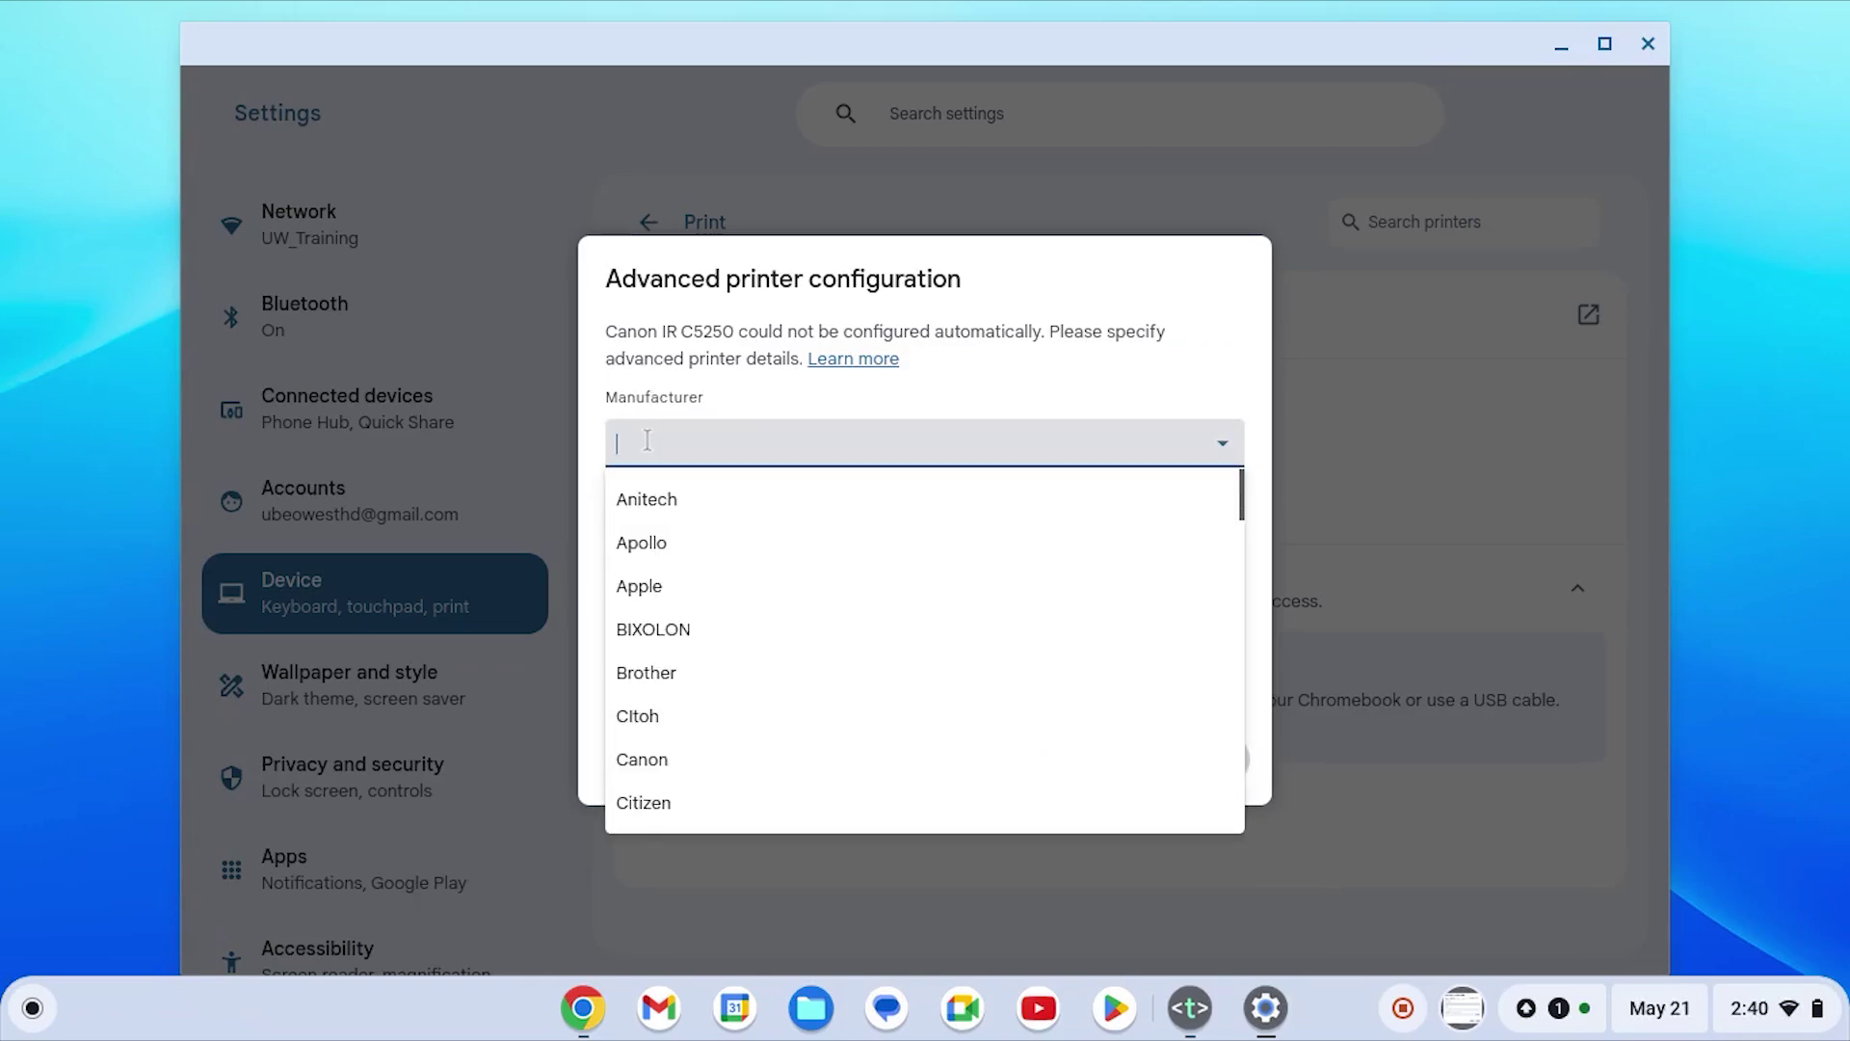
{"action": "type", "text": "Canon"}
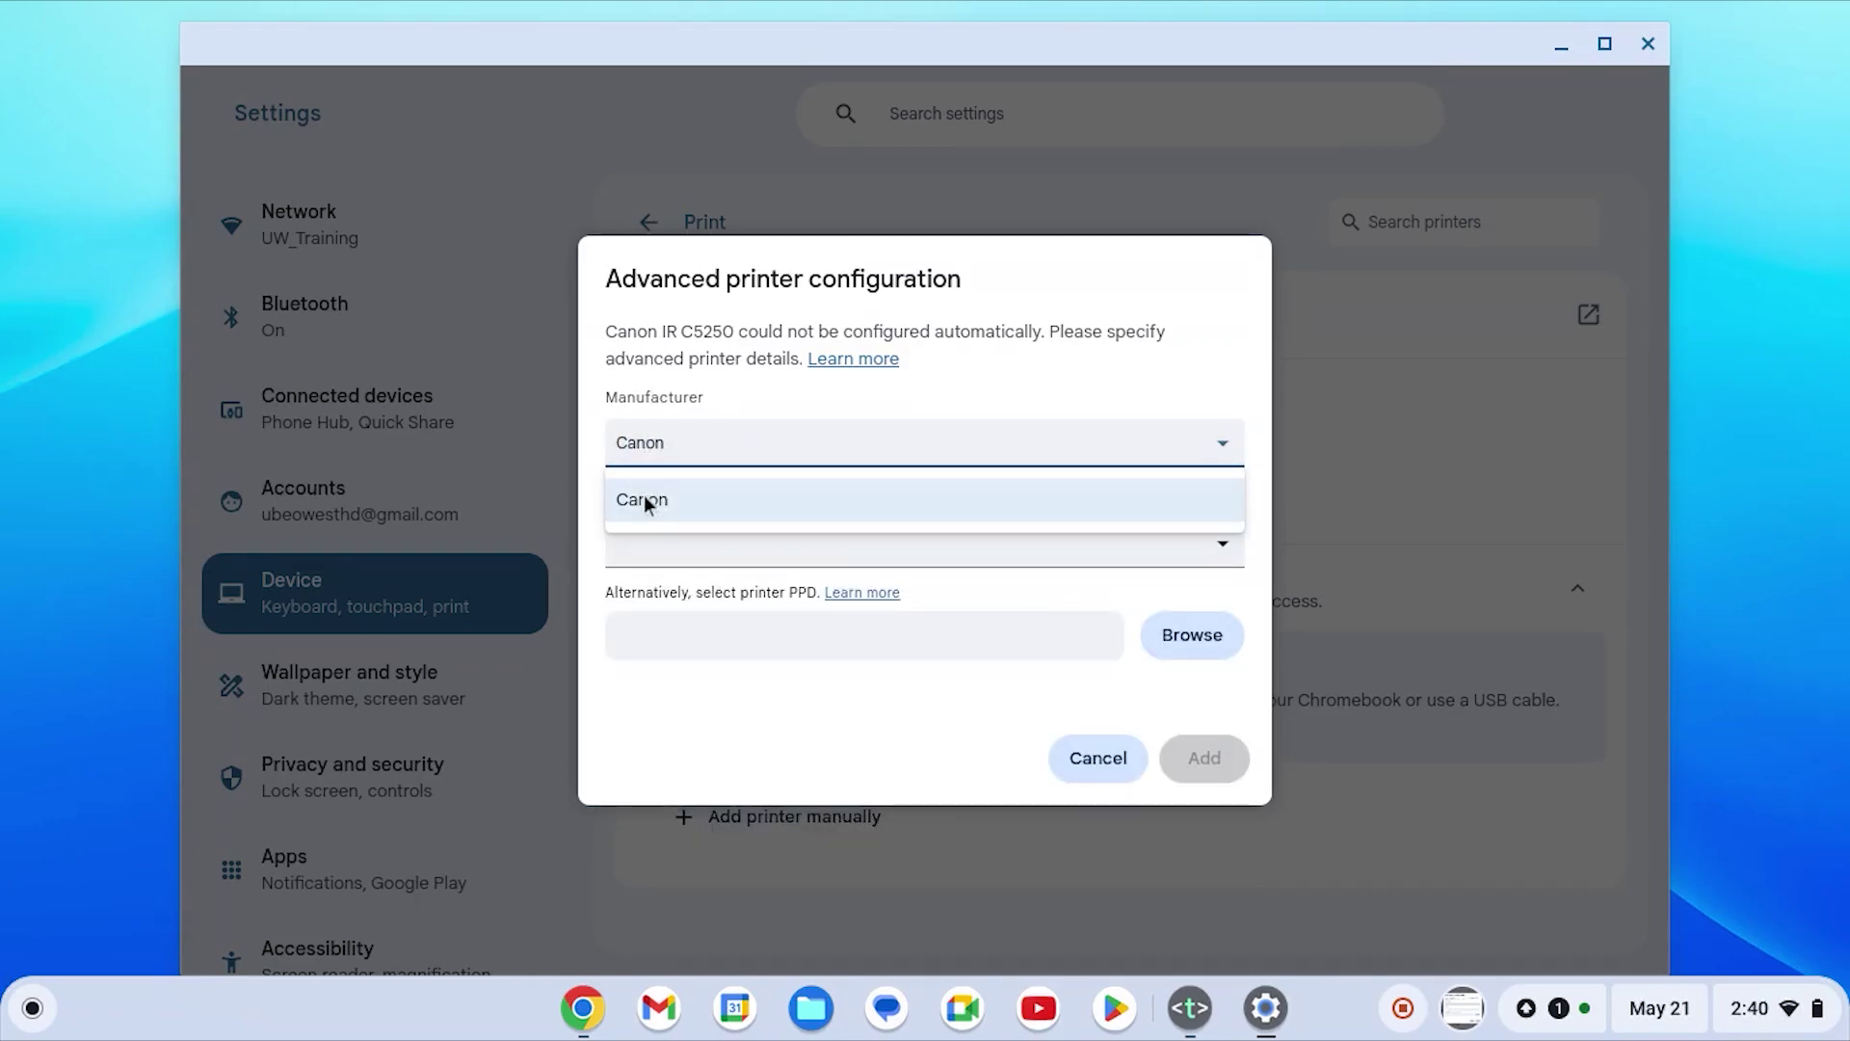
{"action": "left_click", "coordinate": [643, 500]}
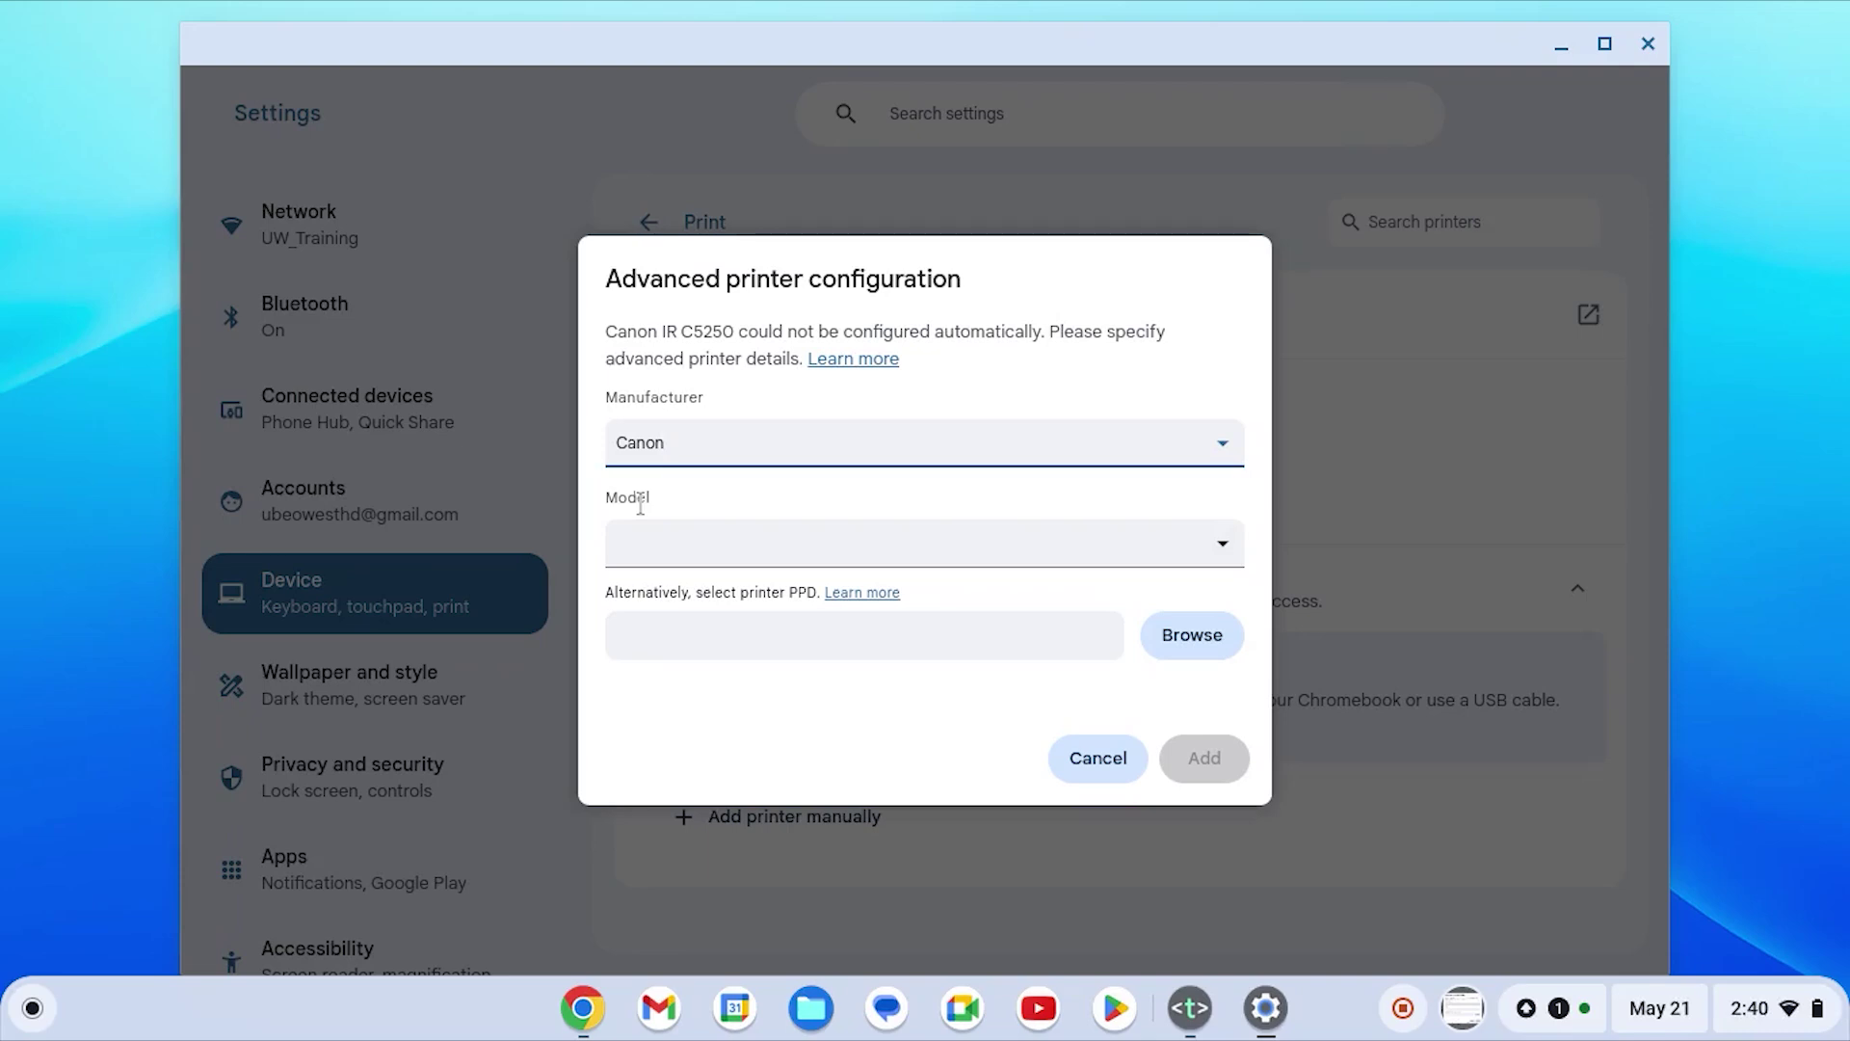
{"action": "left_click", "coordinate": [646, 542]}
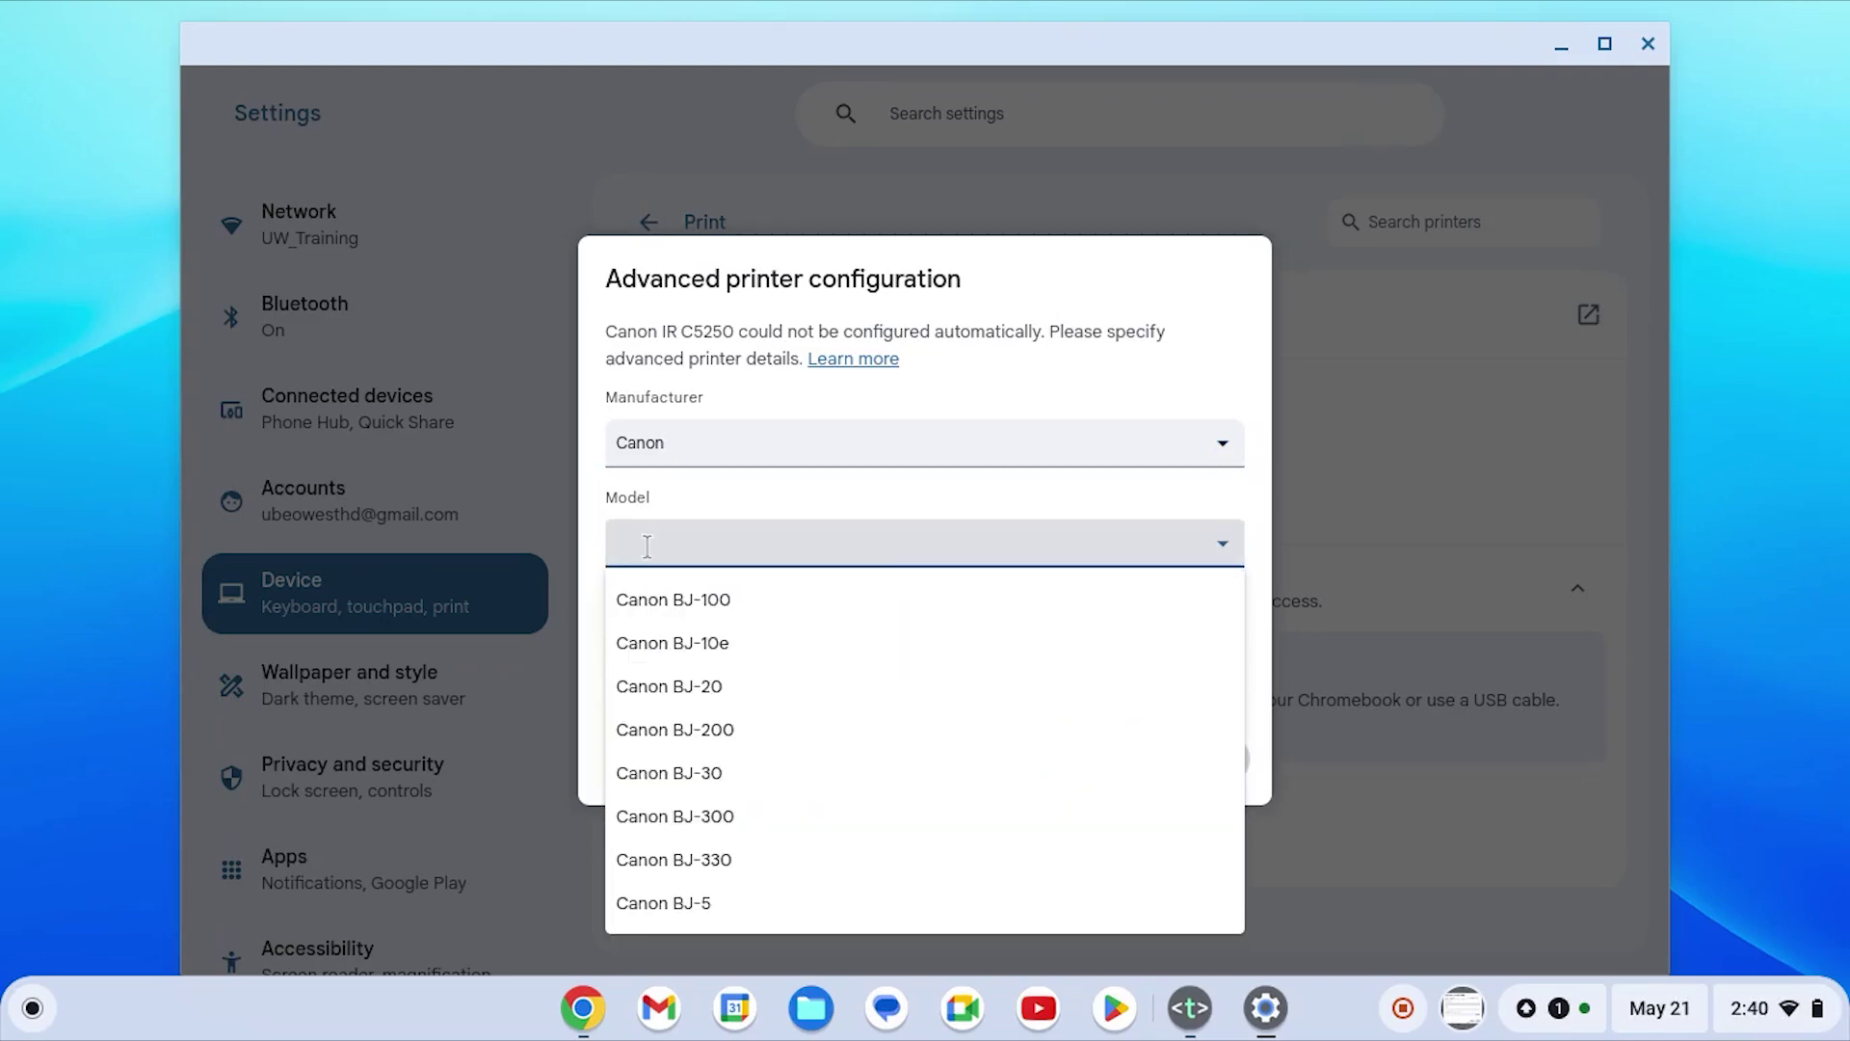
{"action": "type", "text": "C525"}
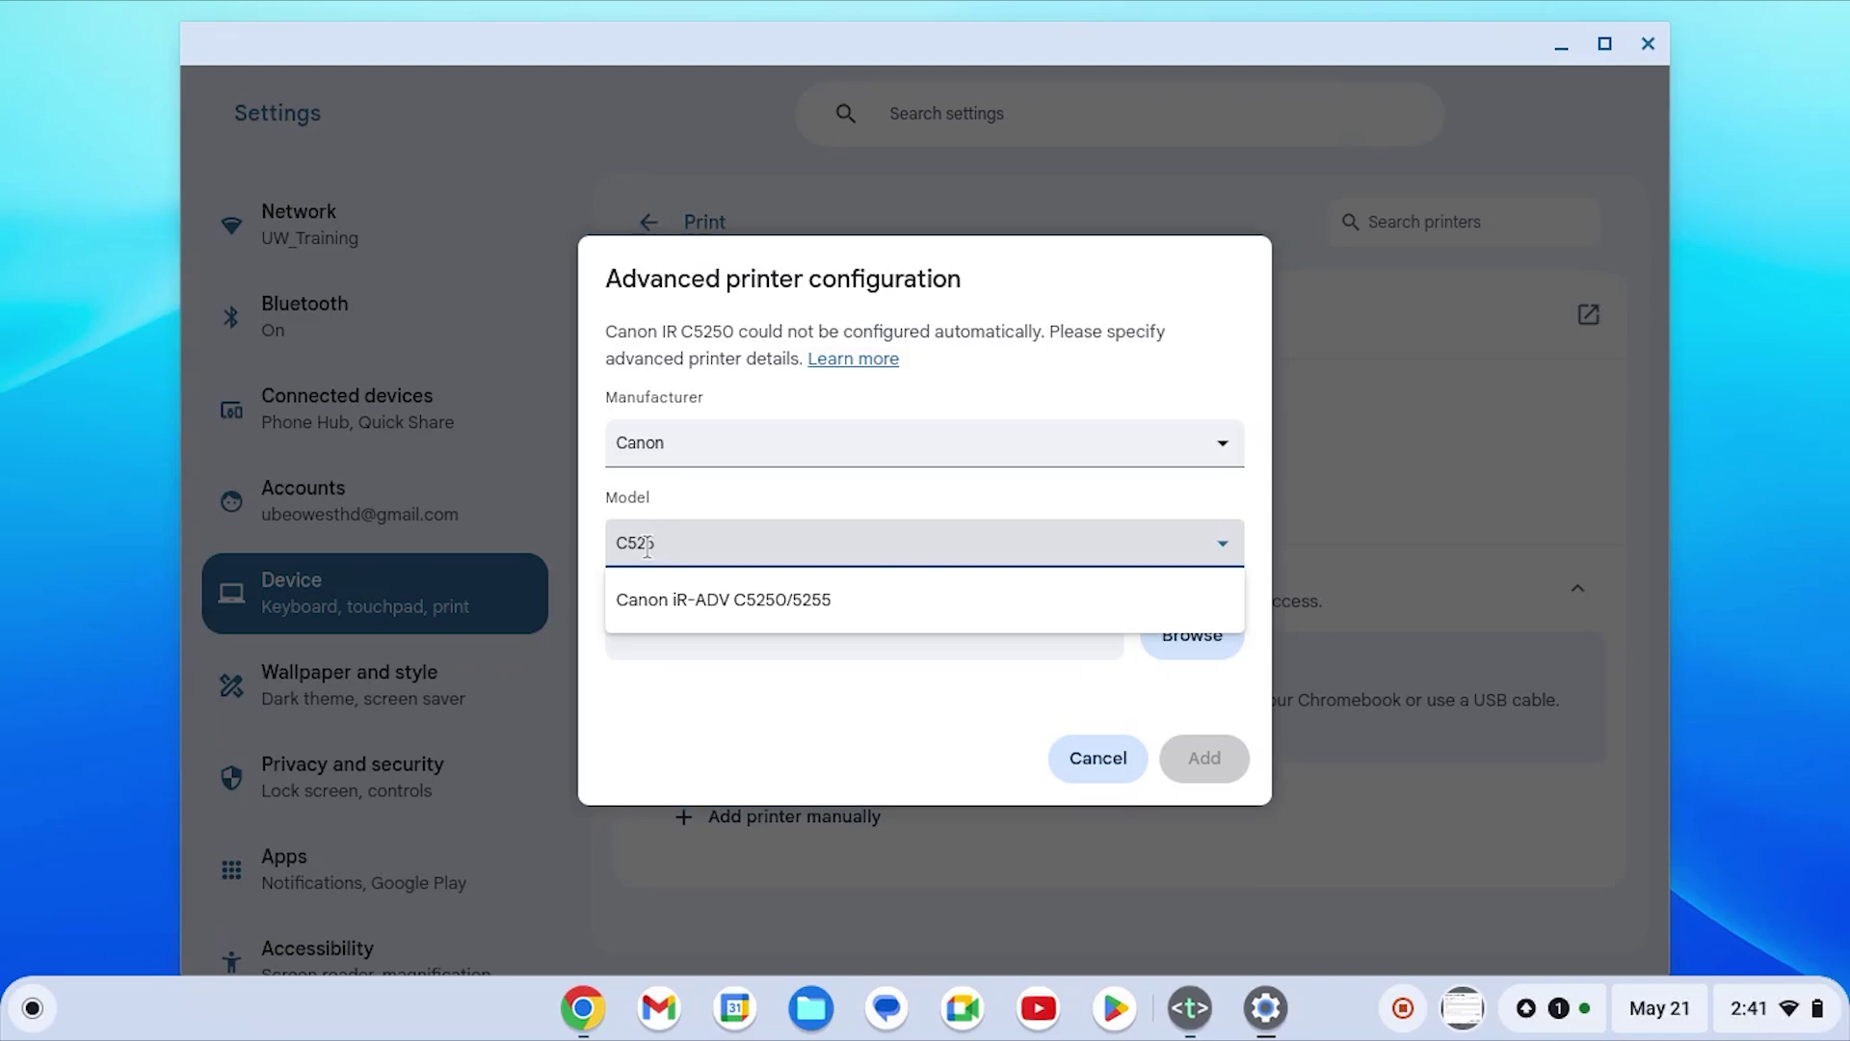
{"action": "left_click", "coordinate": [742, 615]}
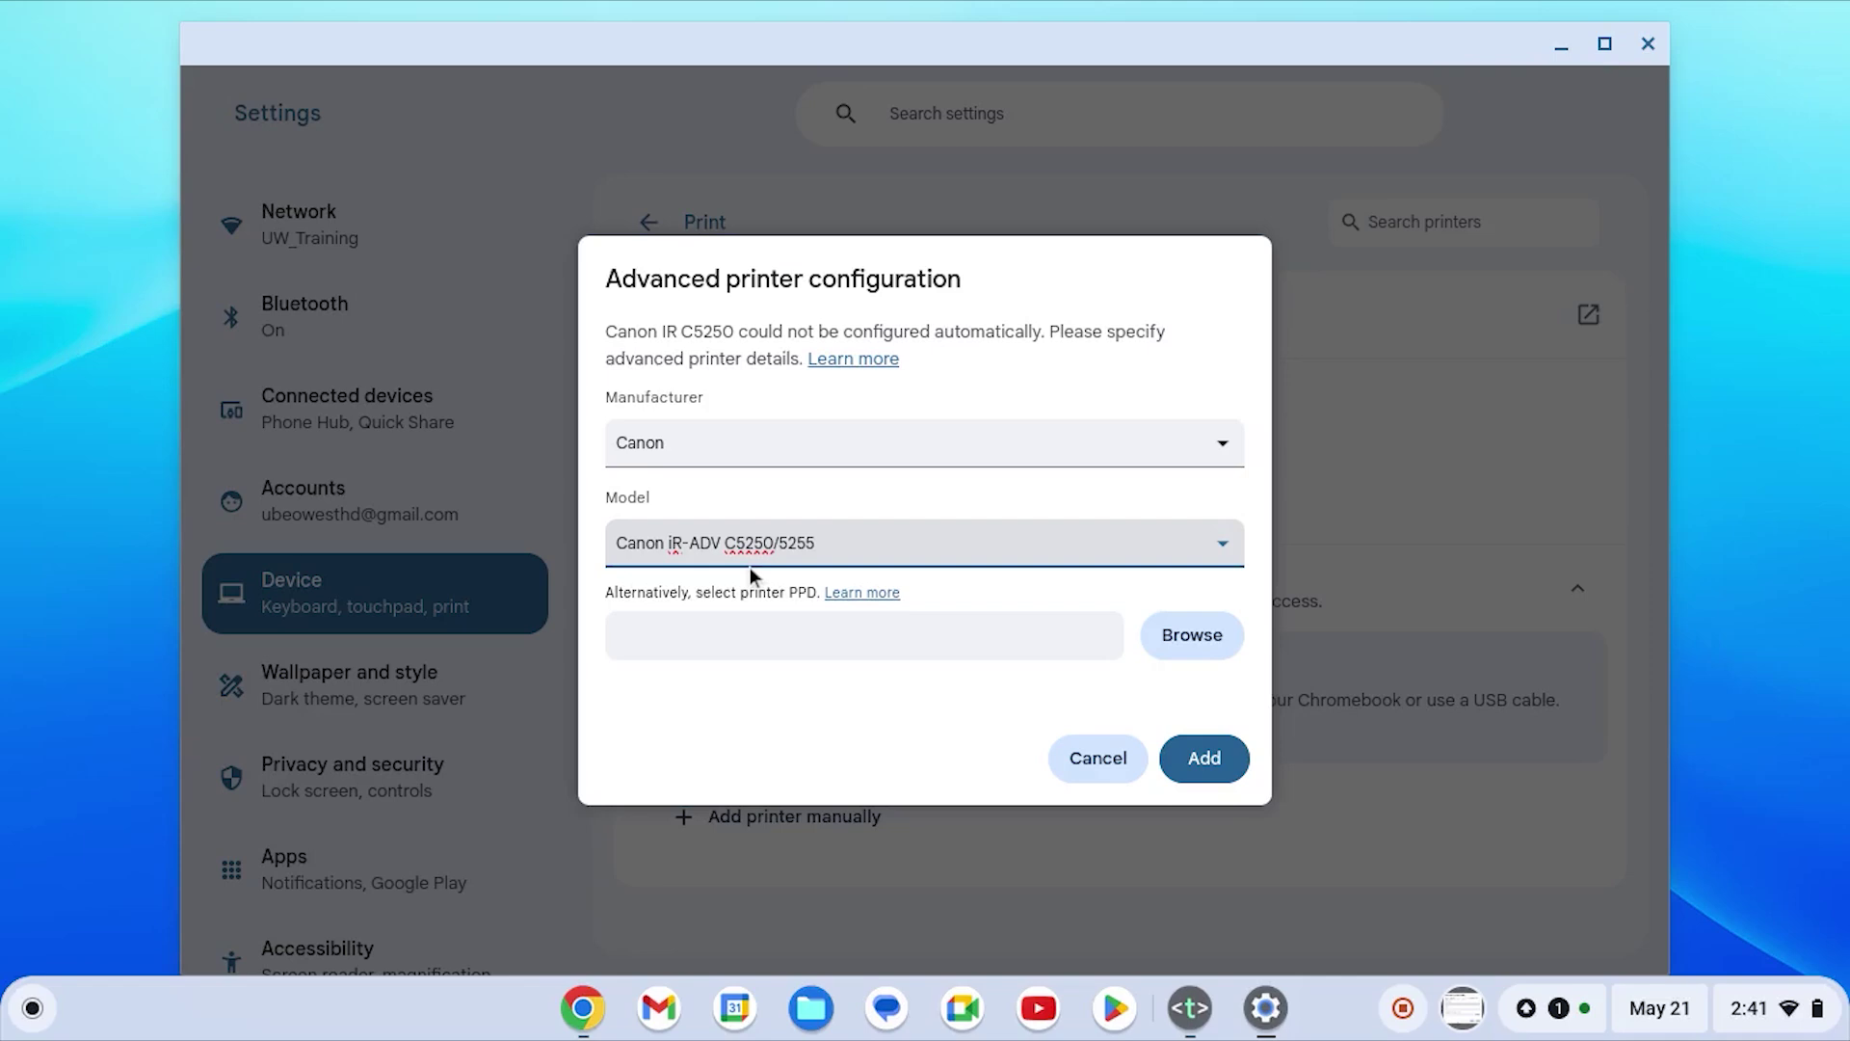
Replace the manufacturer Canon with Generic and list the Generic printer models
{"action": "left_click", "coordinate": [714, 439]}
{"action": "left_click_drag", "start_coordinate": [714, 432], "coordinate": [600, 434]}
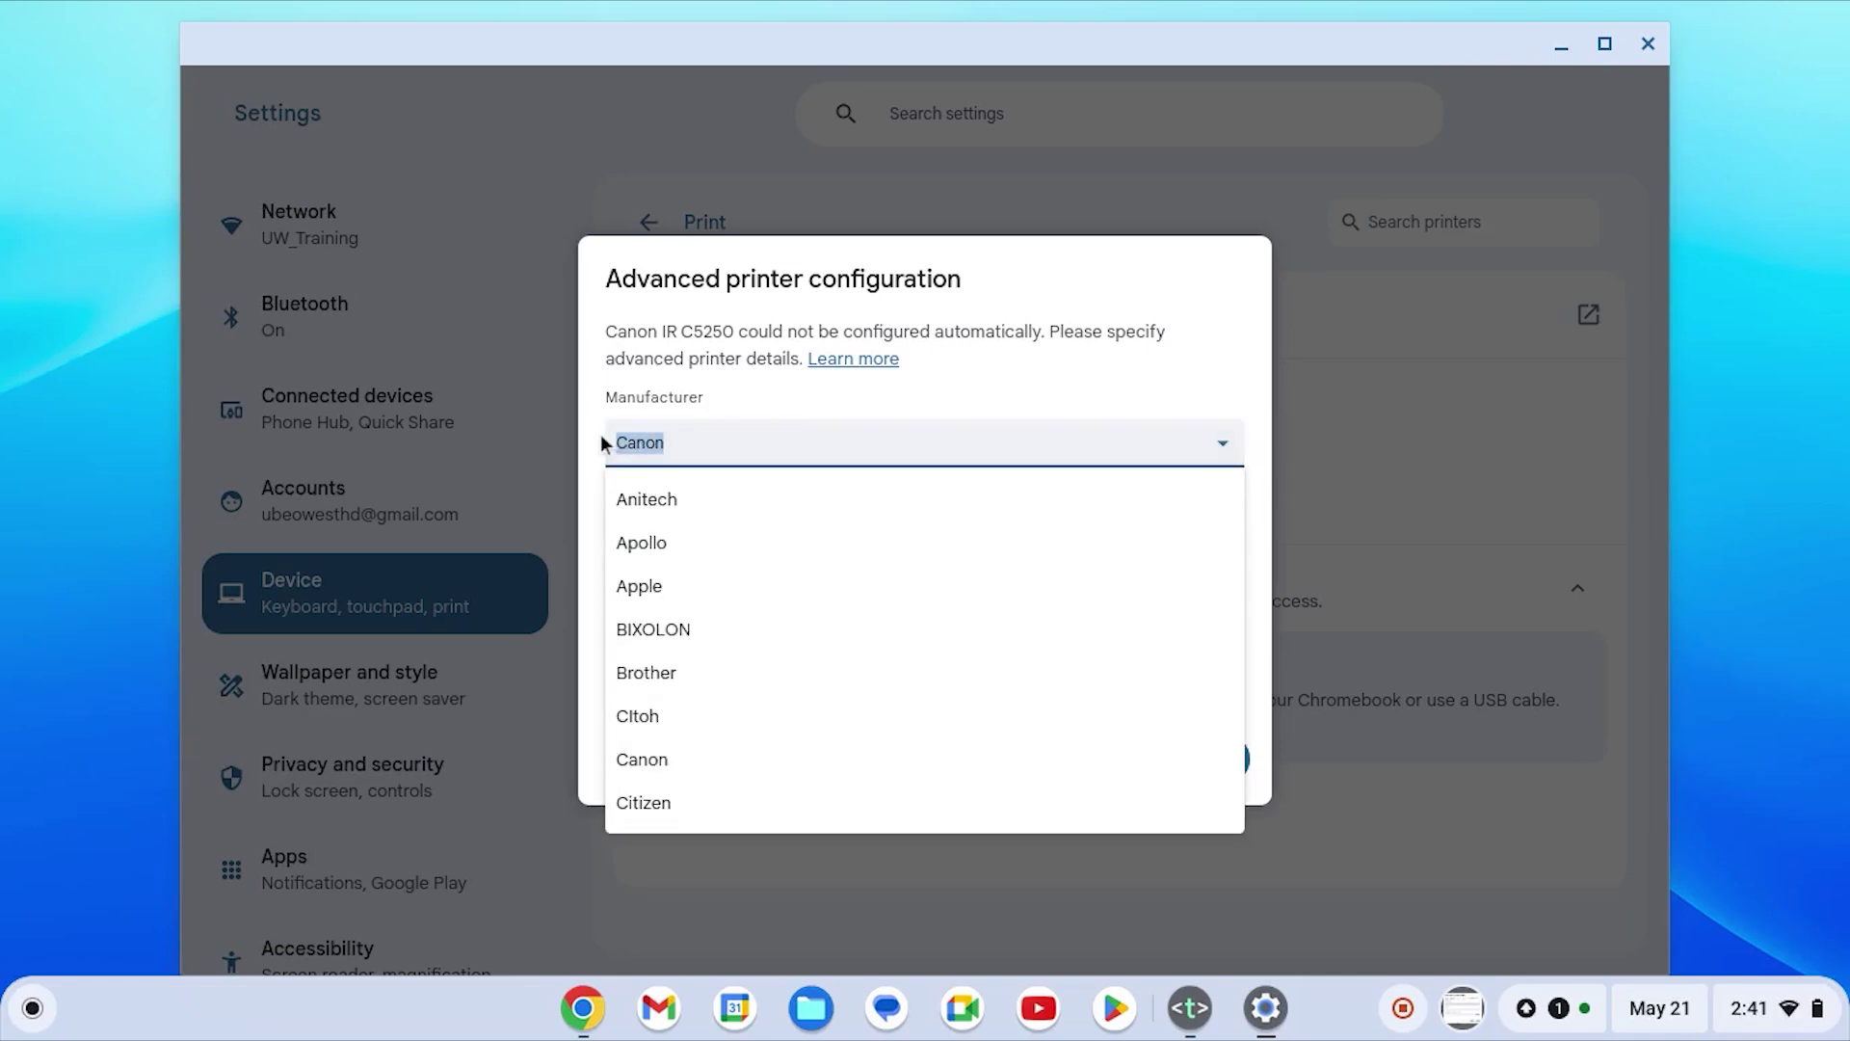
{"action": "type", "text": "Gener"}
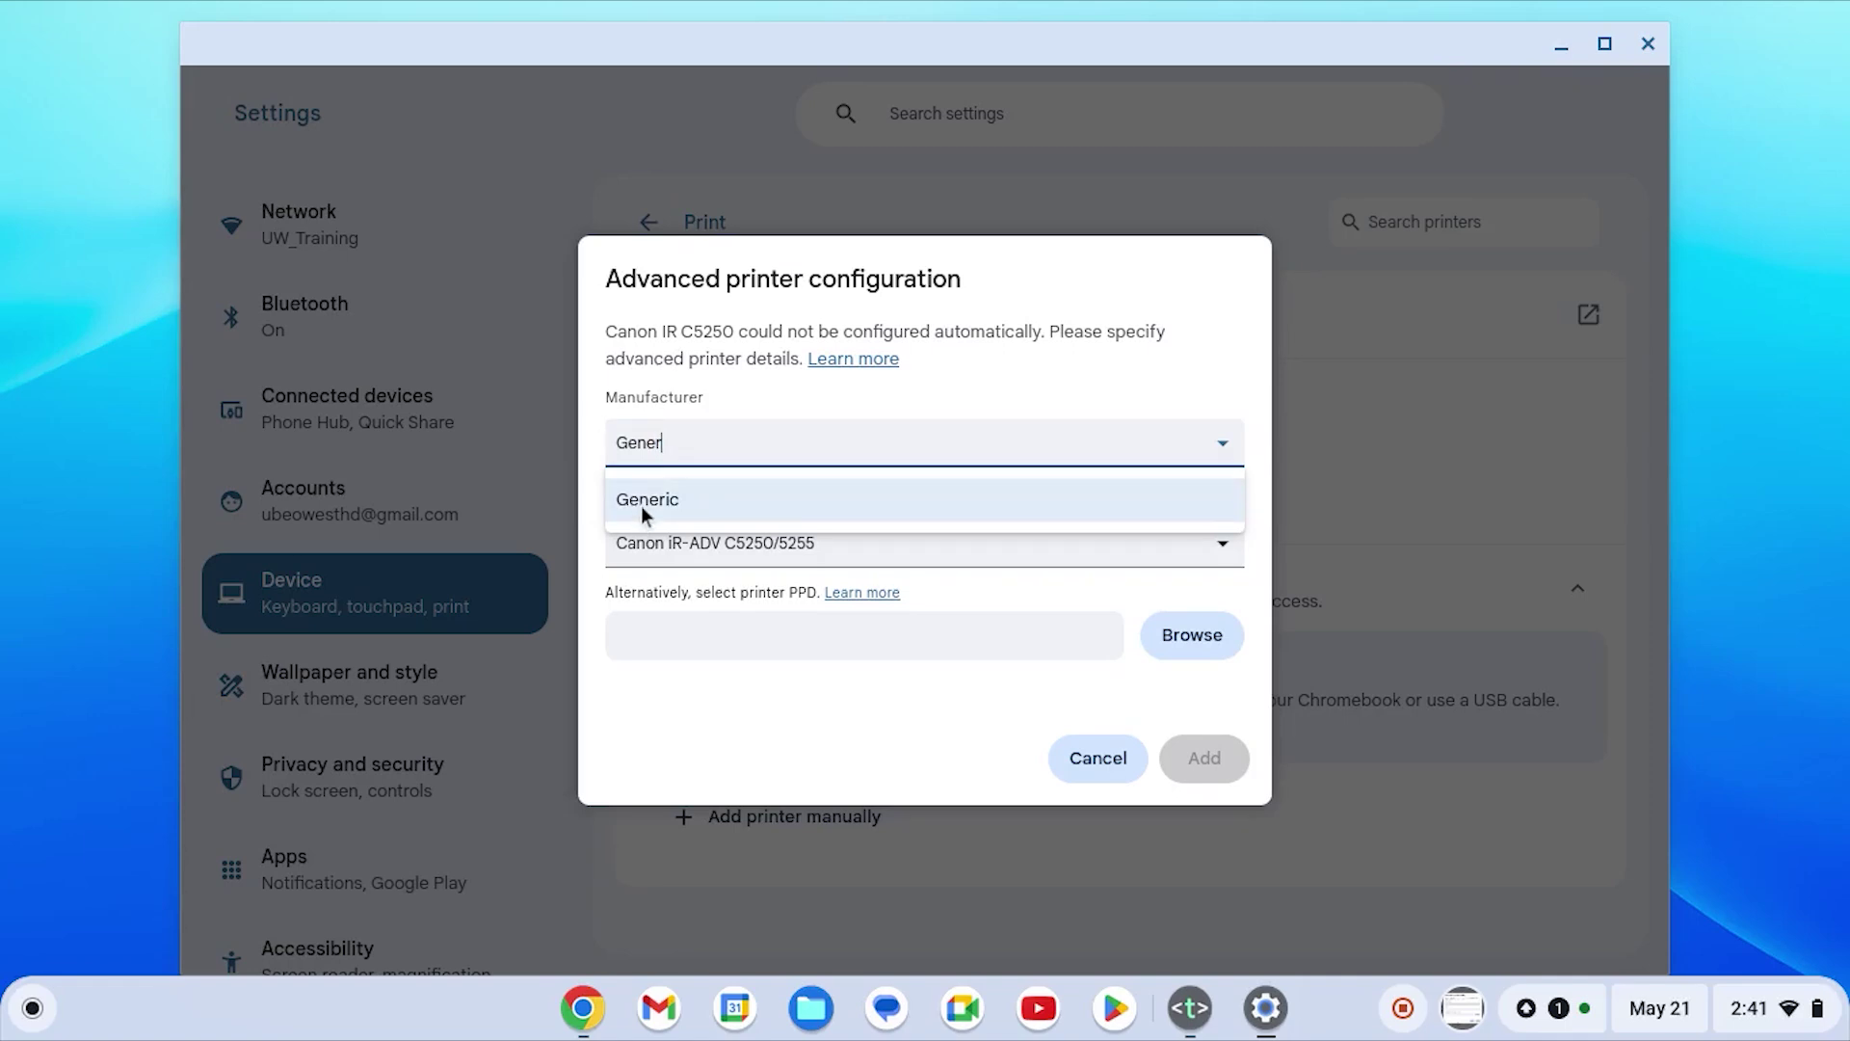
{"action": "left_click", "coordinate": [640, 503]}
{"action": "left_click", "coordinate": [672, 544]}
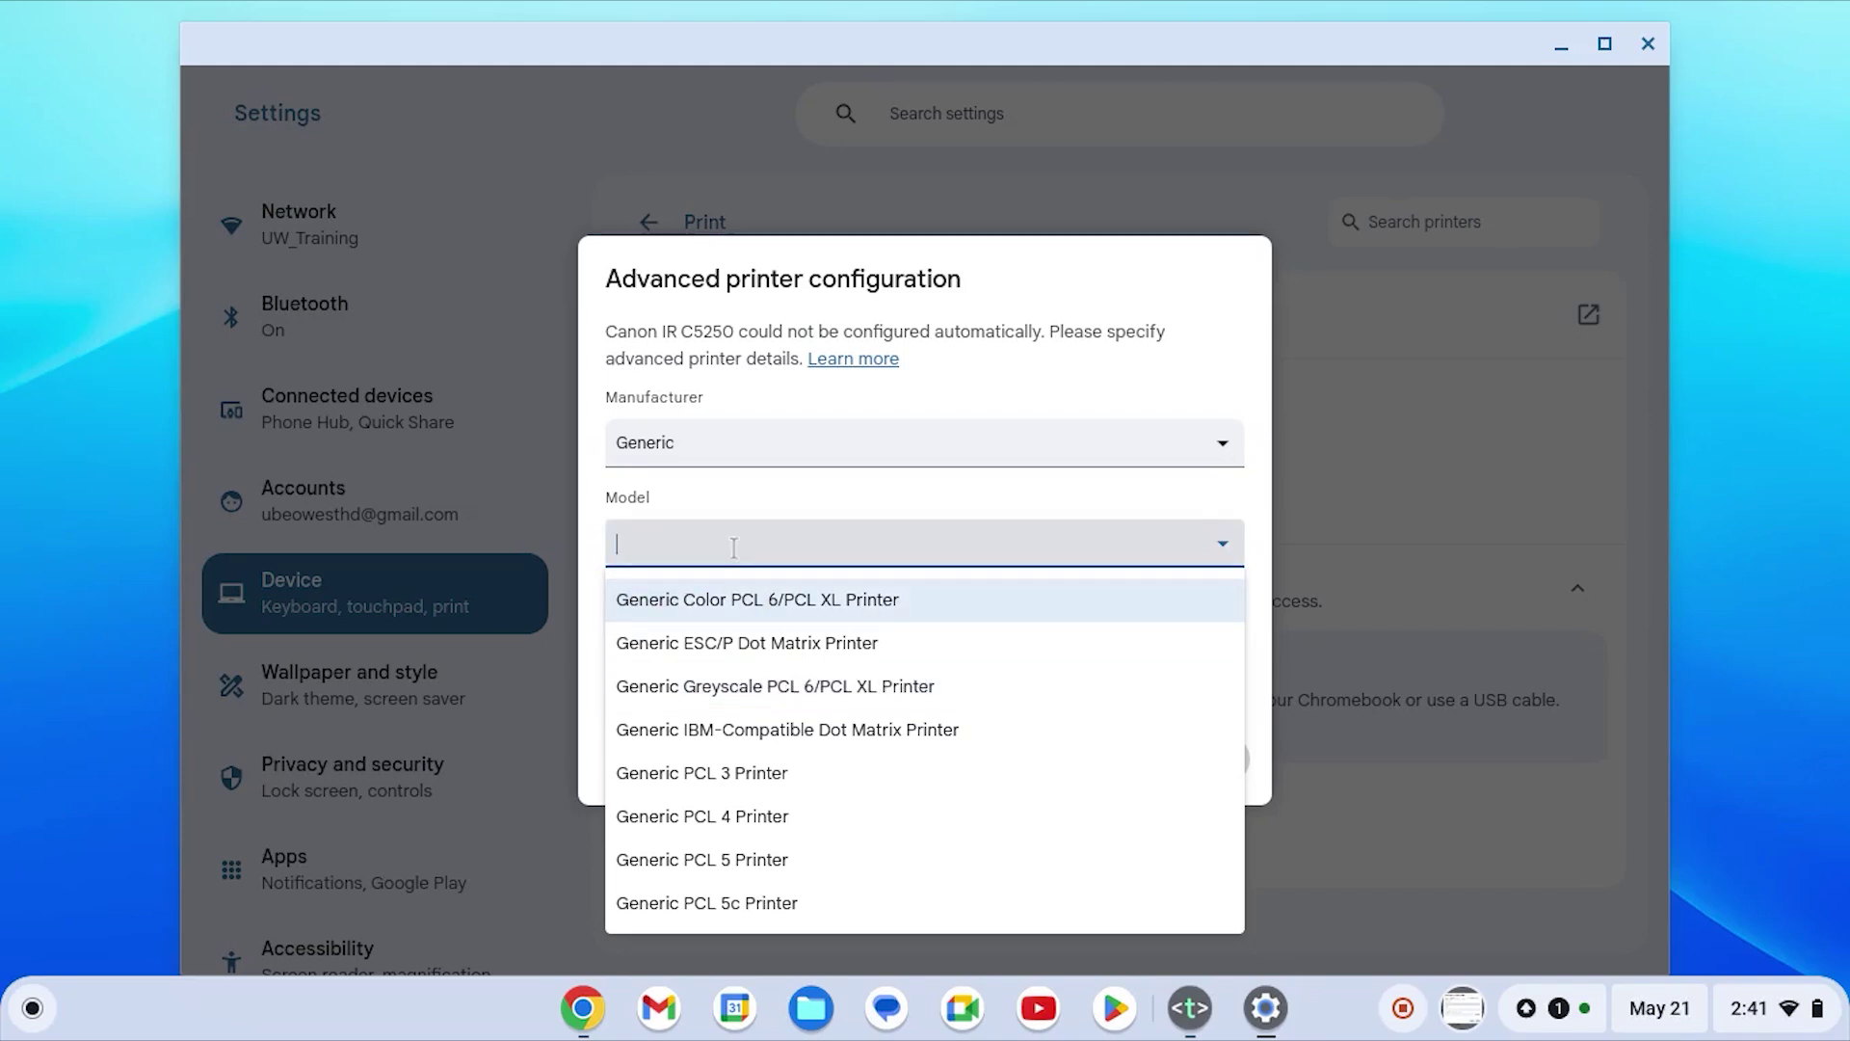
Set manufacturer back to Canon, pick model Canon iR-ADV C5250/5255, and add the printer
{"action": "left_click", "coordinate": [694, 443]}
{"action": "left_click_drag", "start_coordinate": [693, 444], "coordinate": [604, 437]}
{"action": "type", "text": "Canon"}
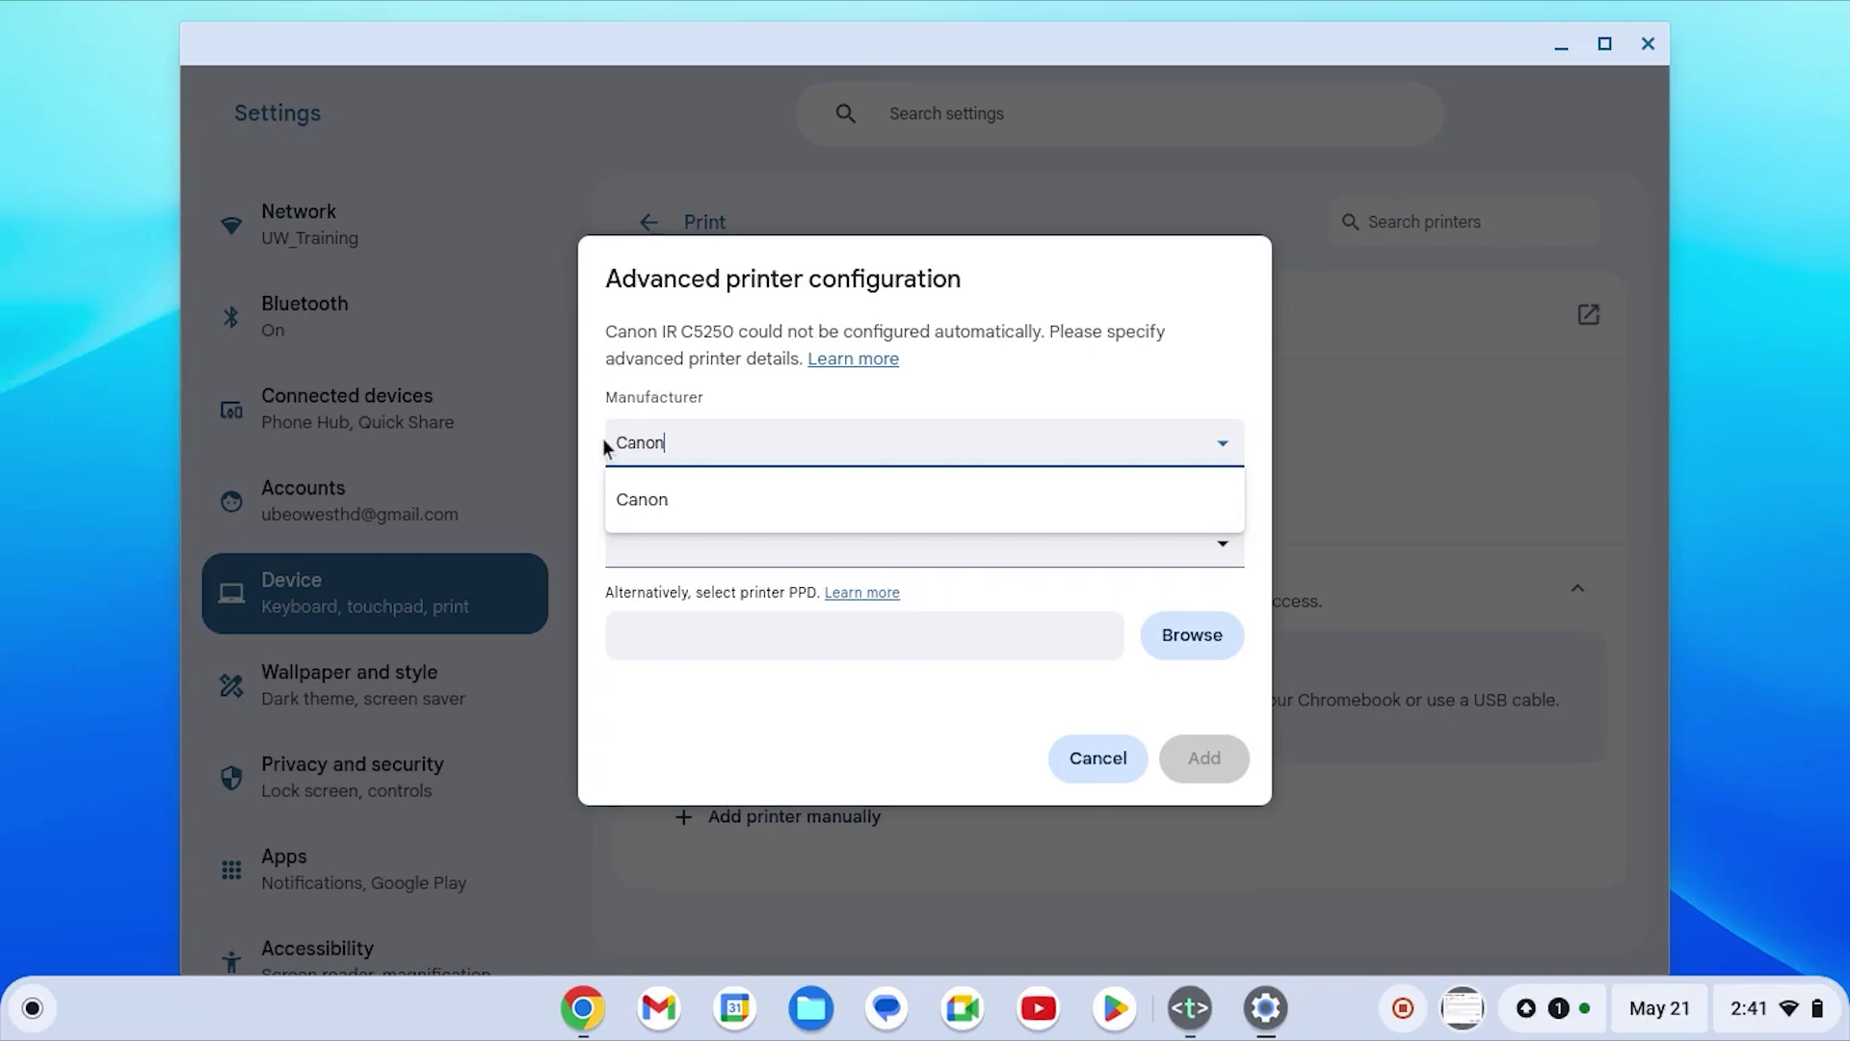
{"action": "left_click", "coordinate": [617, 497]}
{"action": "left_click", "coordinate": [643, 540]}
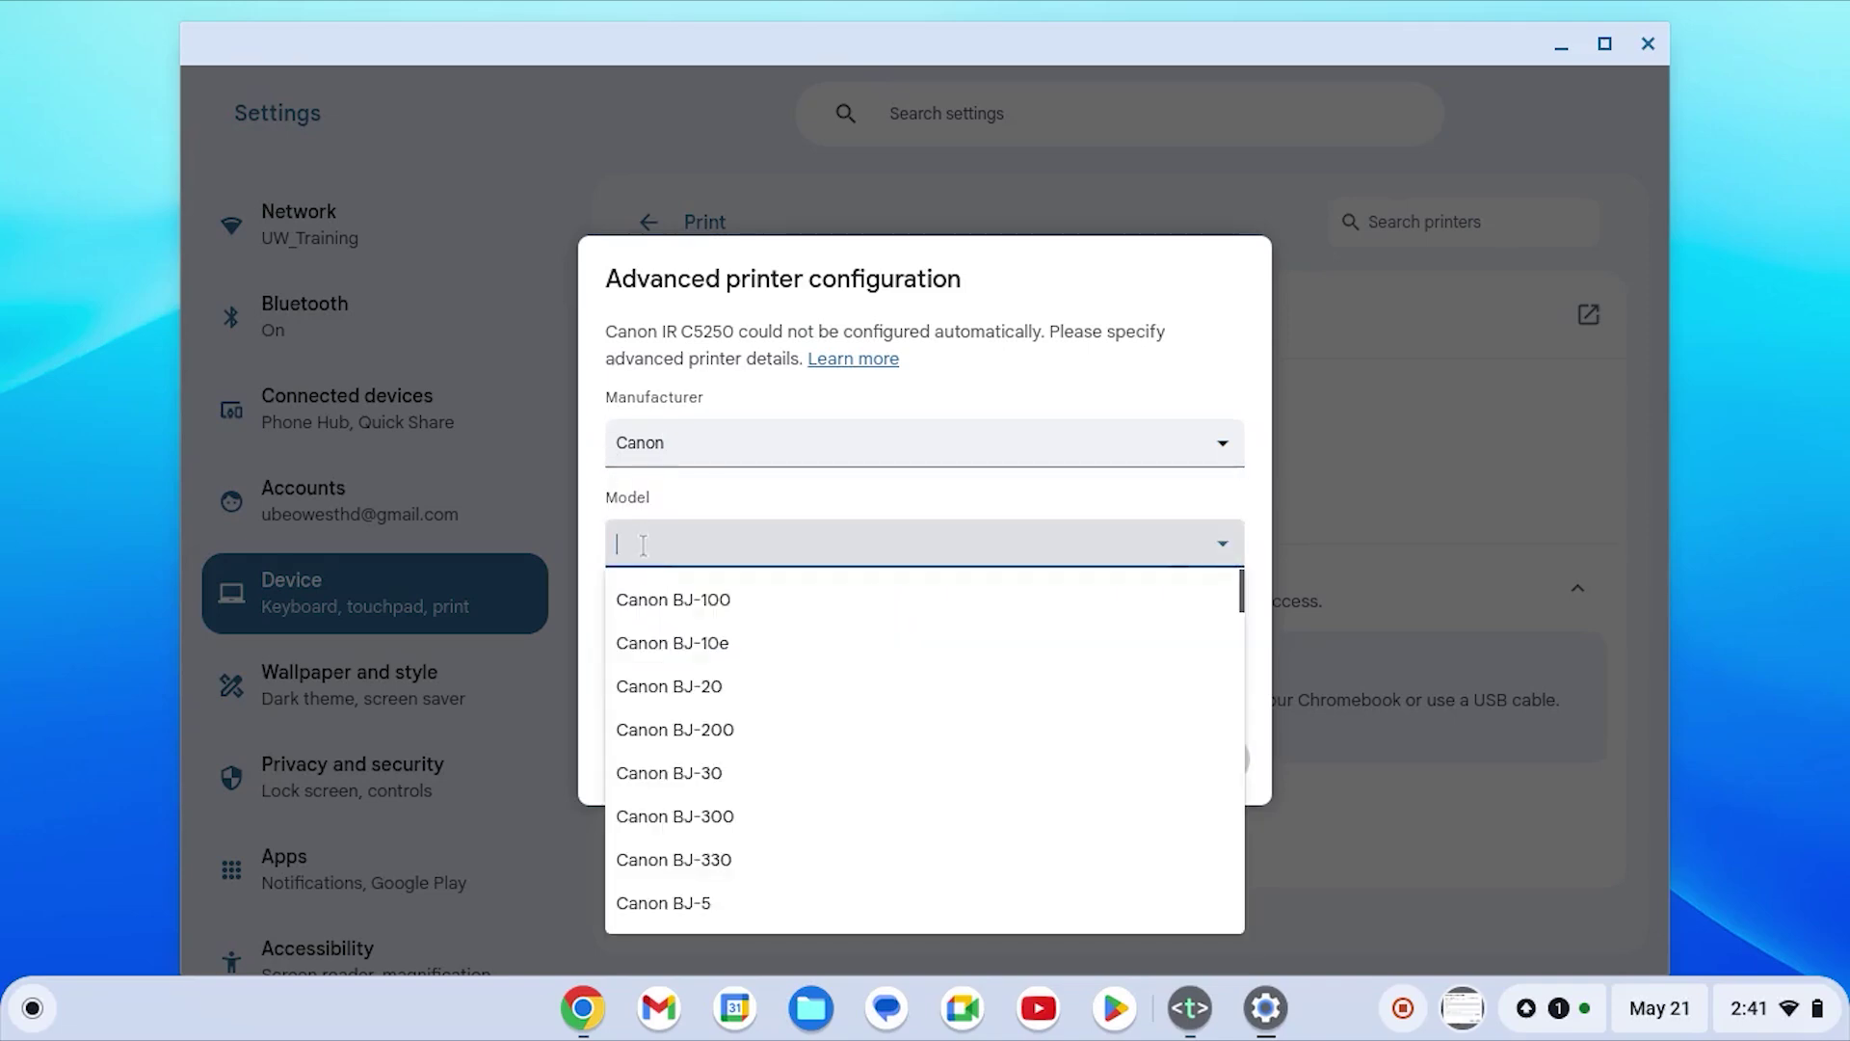
{"action": "type", "text": "C5250"}
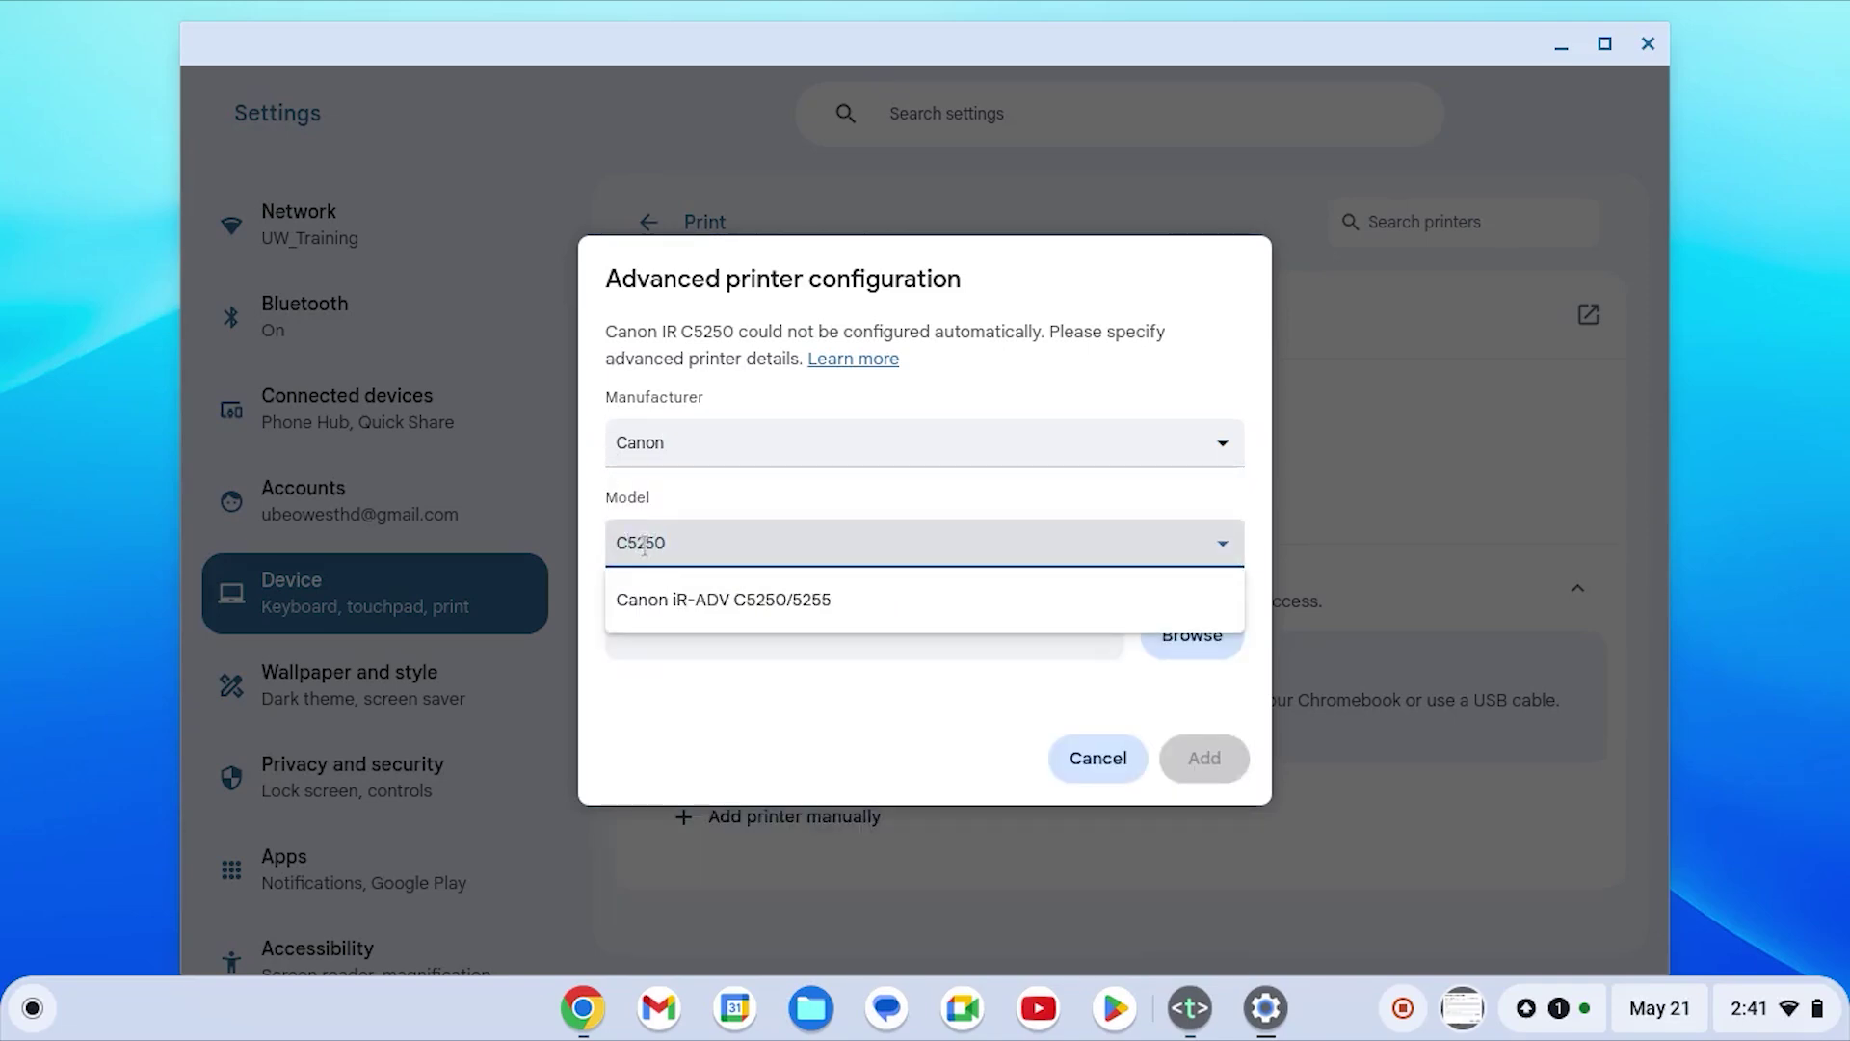
{"action": "left_click", "coordinate": [677, 594]}
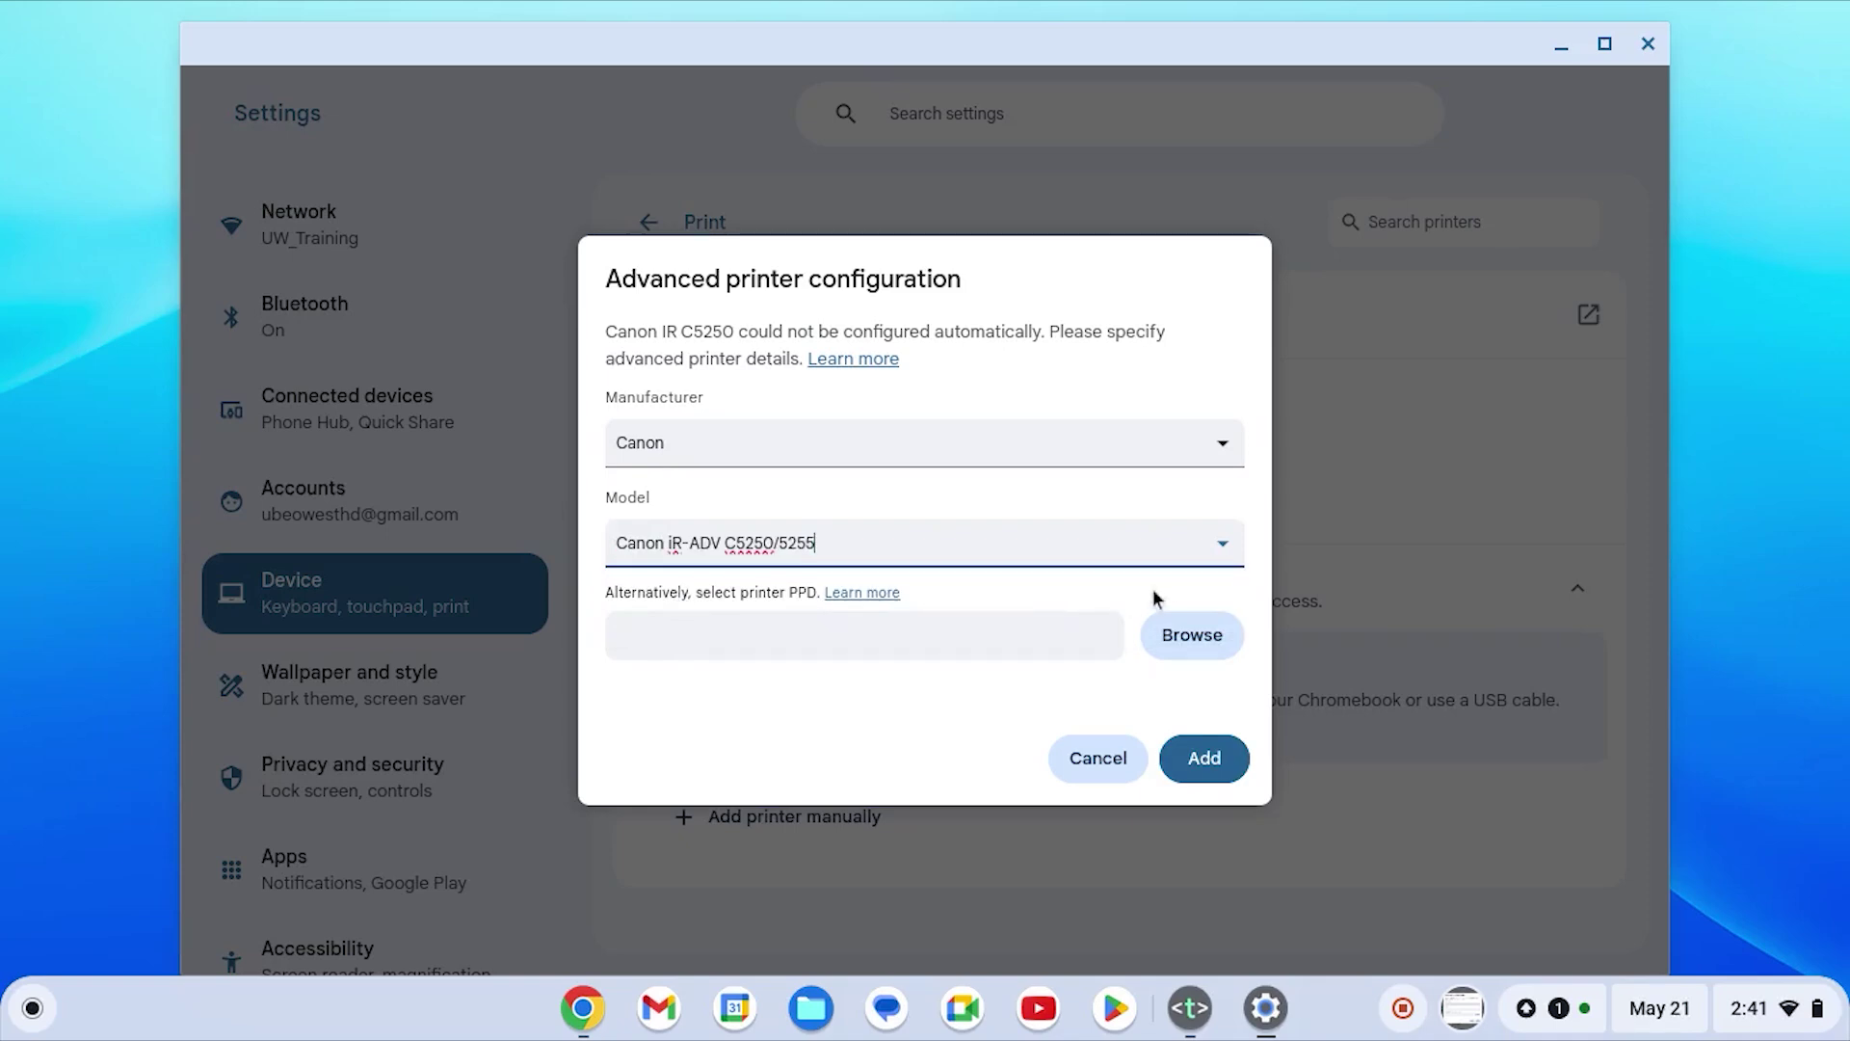
{"action": "left_click", "coordinate": [1203, 760]}
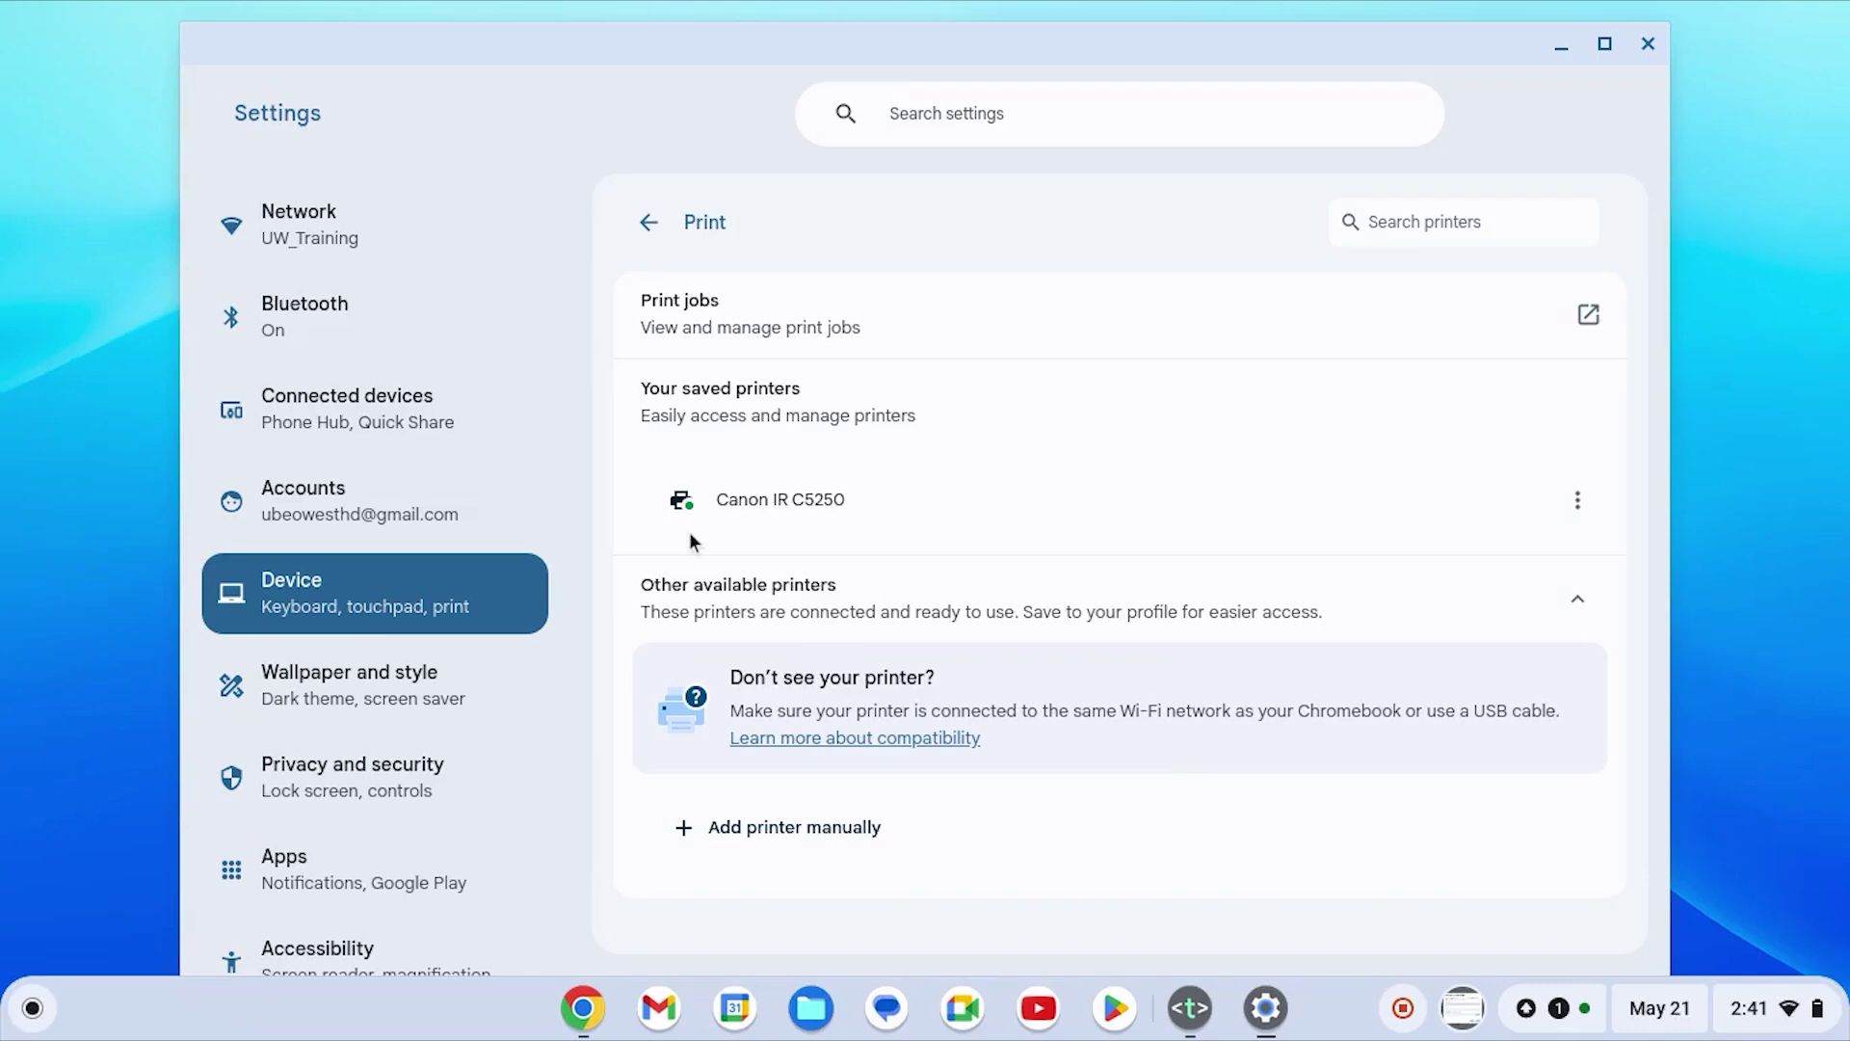
Print the Test Page document with Canon IR C5250 chosen from the full destination list
{"action": "left_click", "coordinate": [584, 1005]}
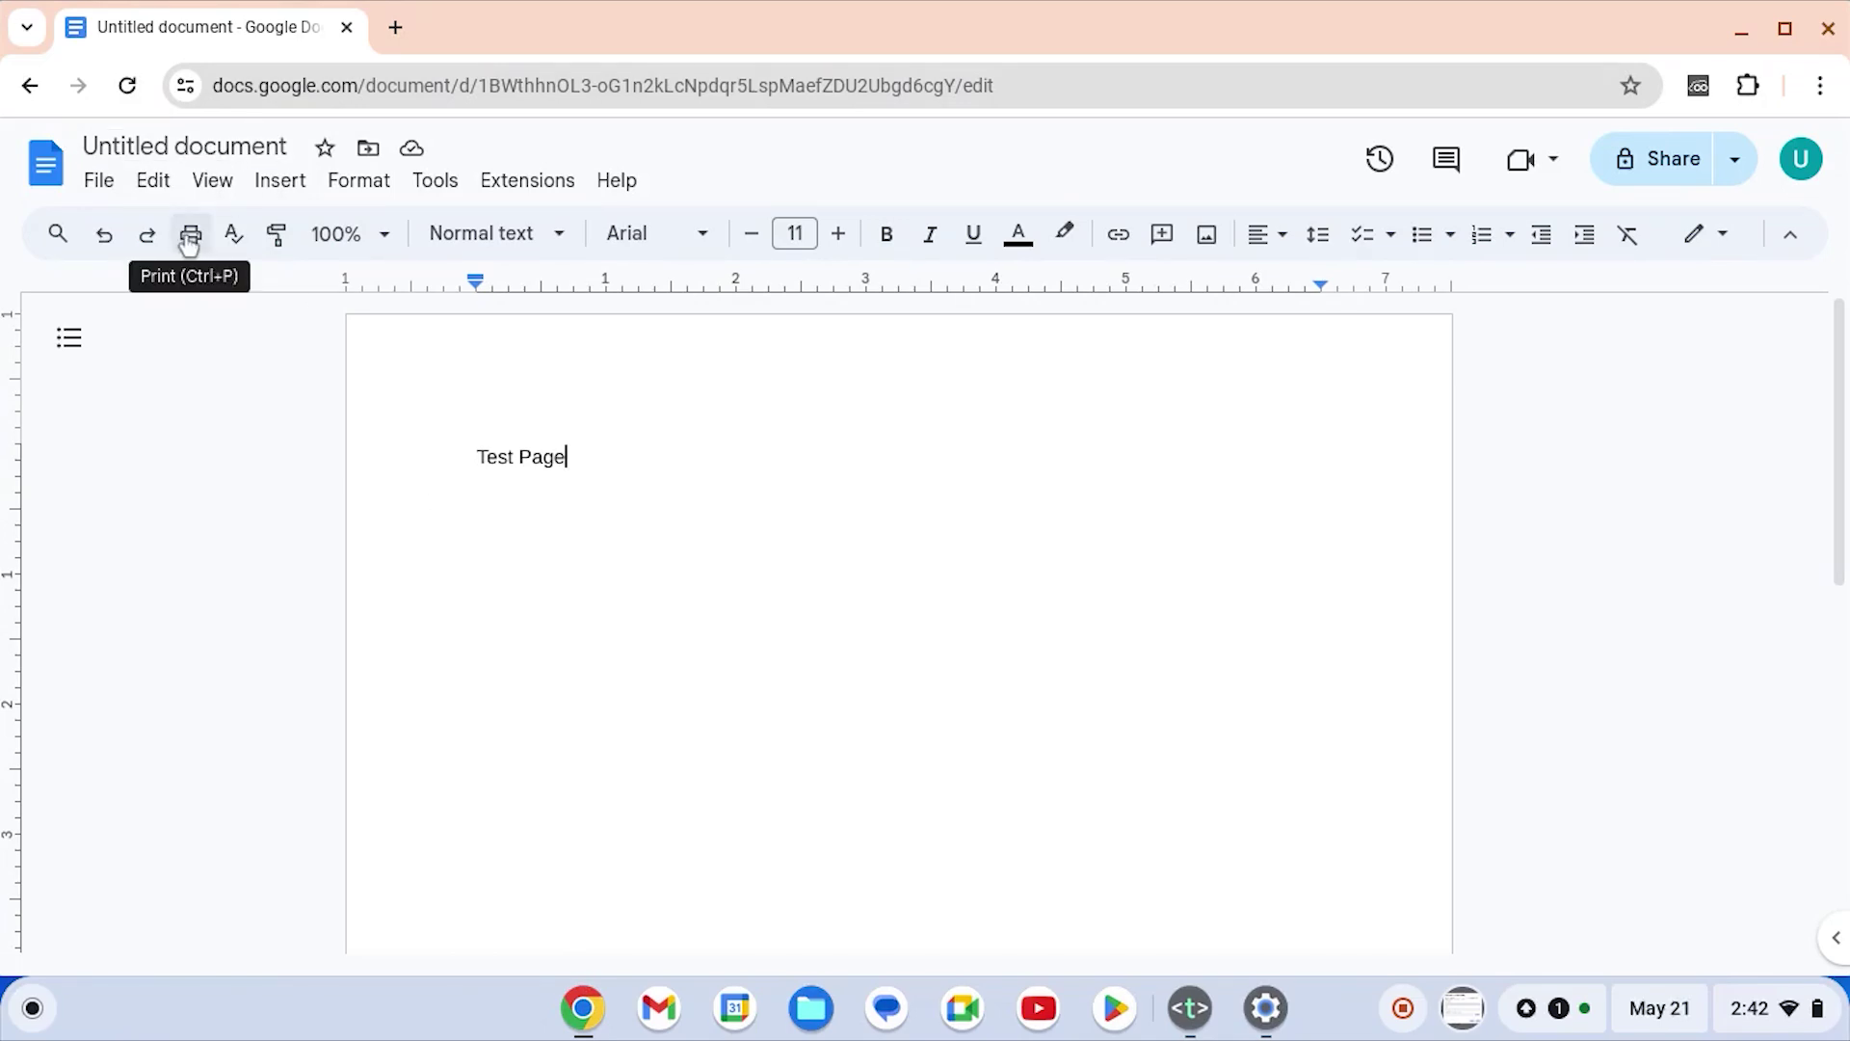
{"action": "left_click", "coordinate": [190, 237]}
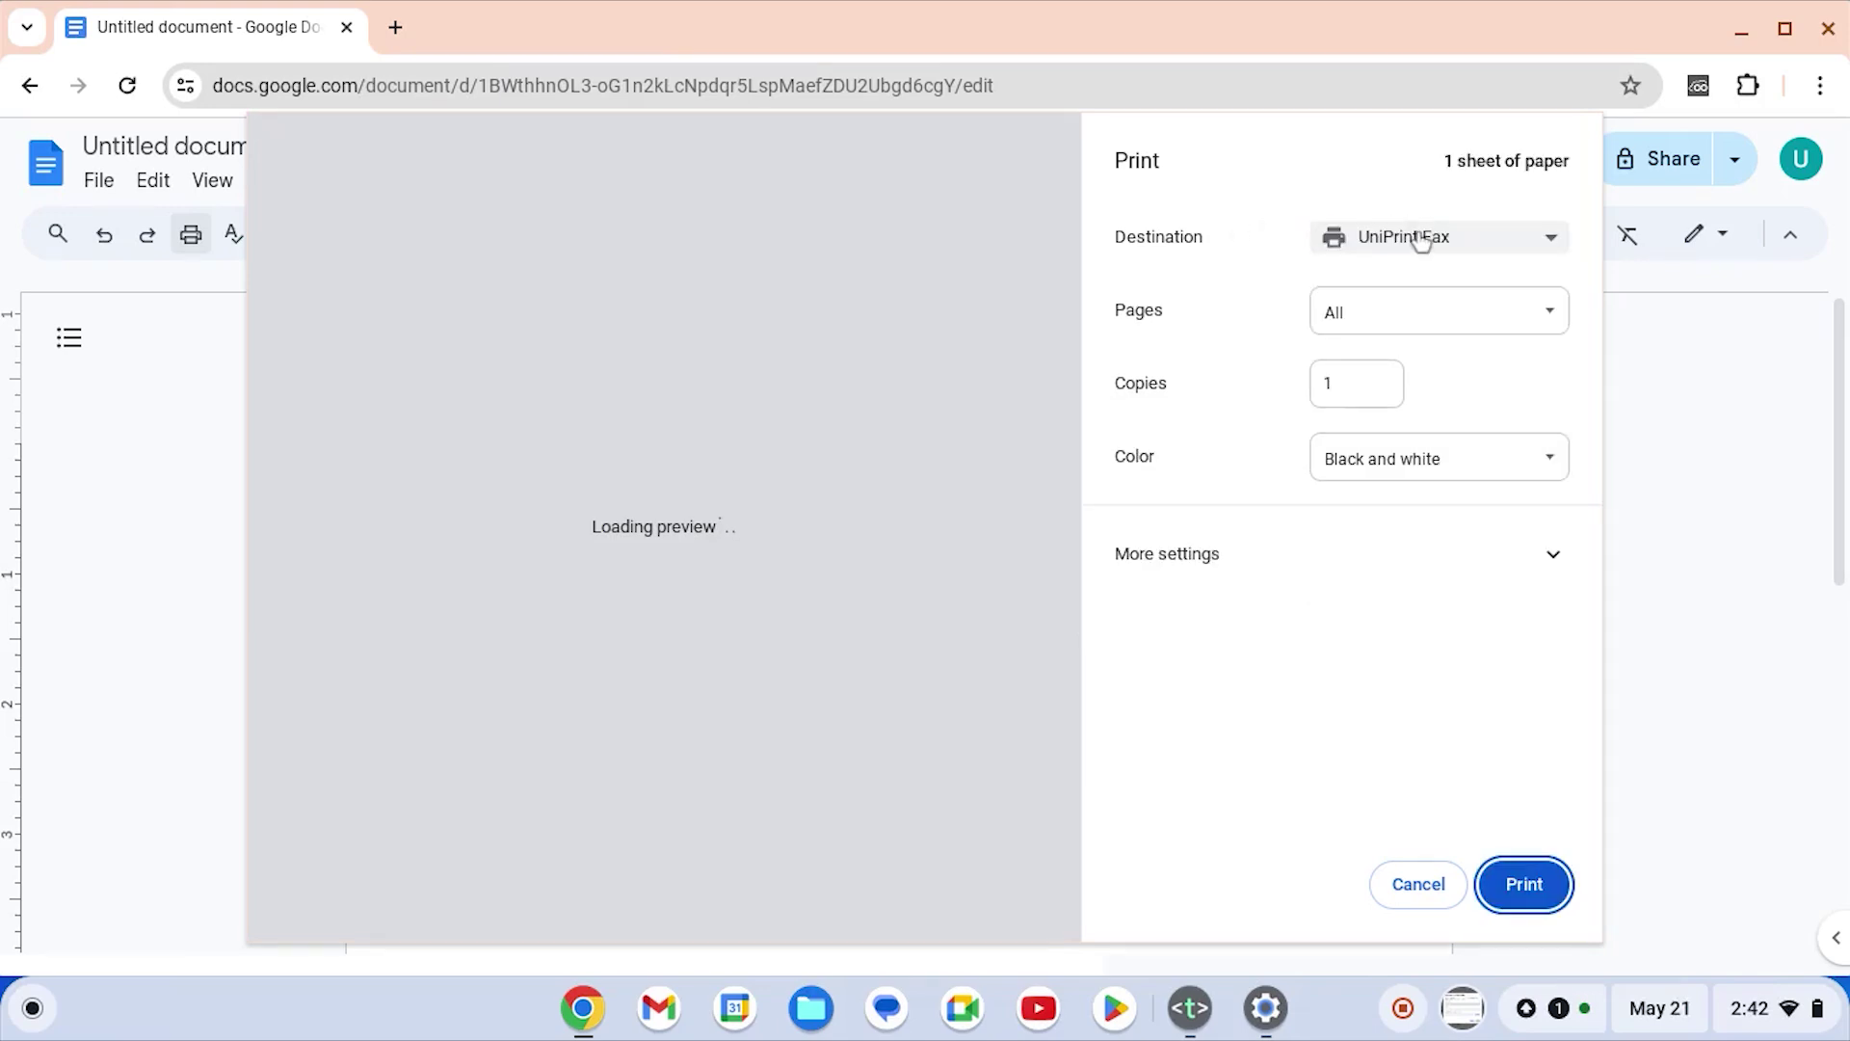
{"action": "left_click", "coordinate": [1419, 239]}
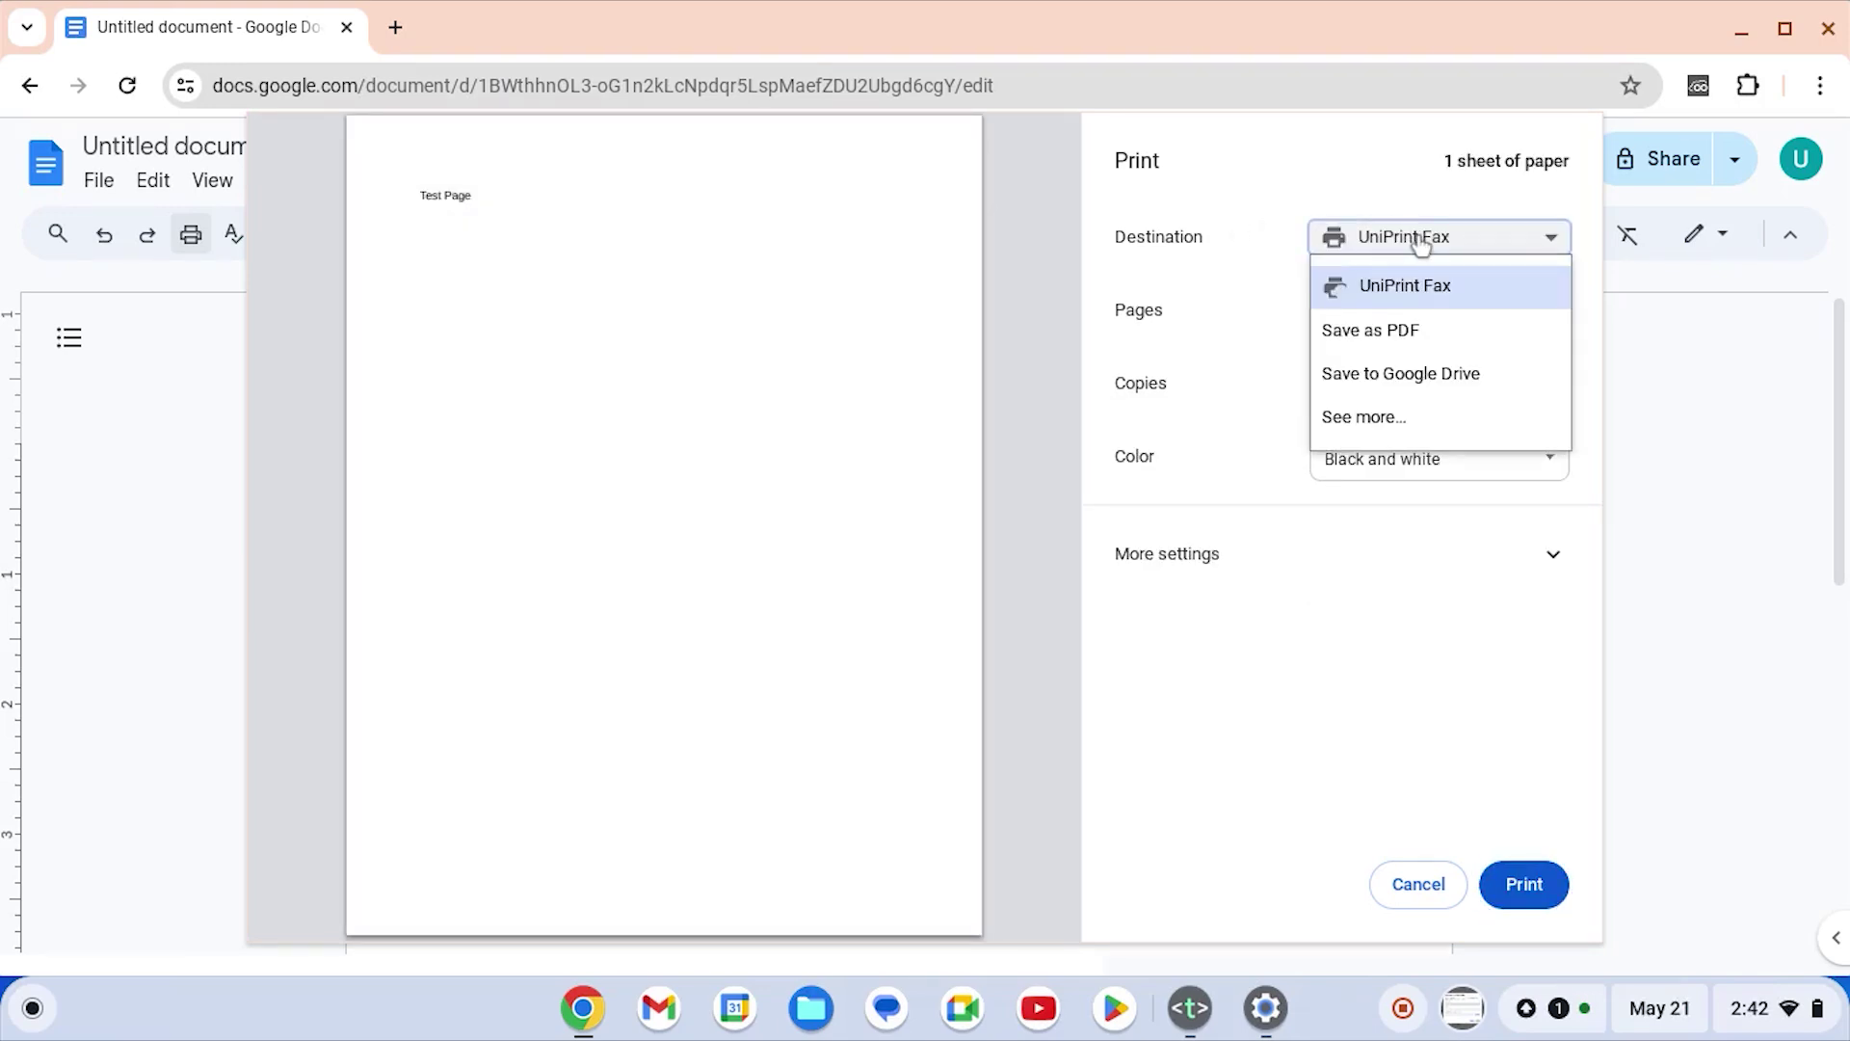
{"action": "left_click", "coordinate": [1386, 419]}
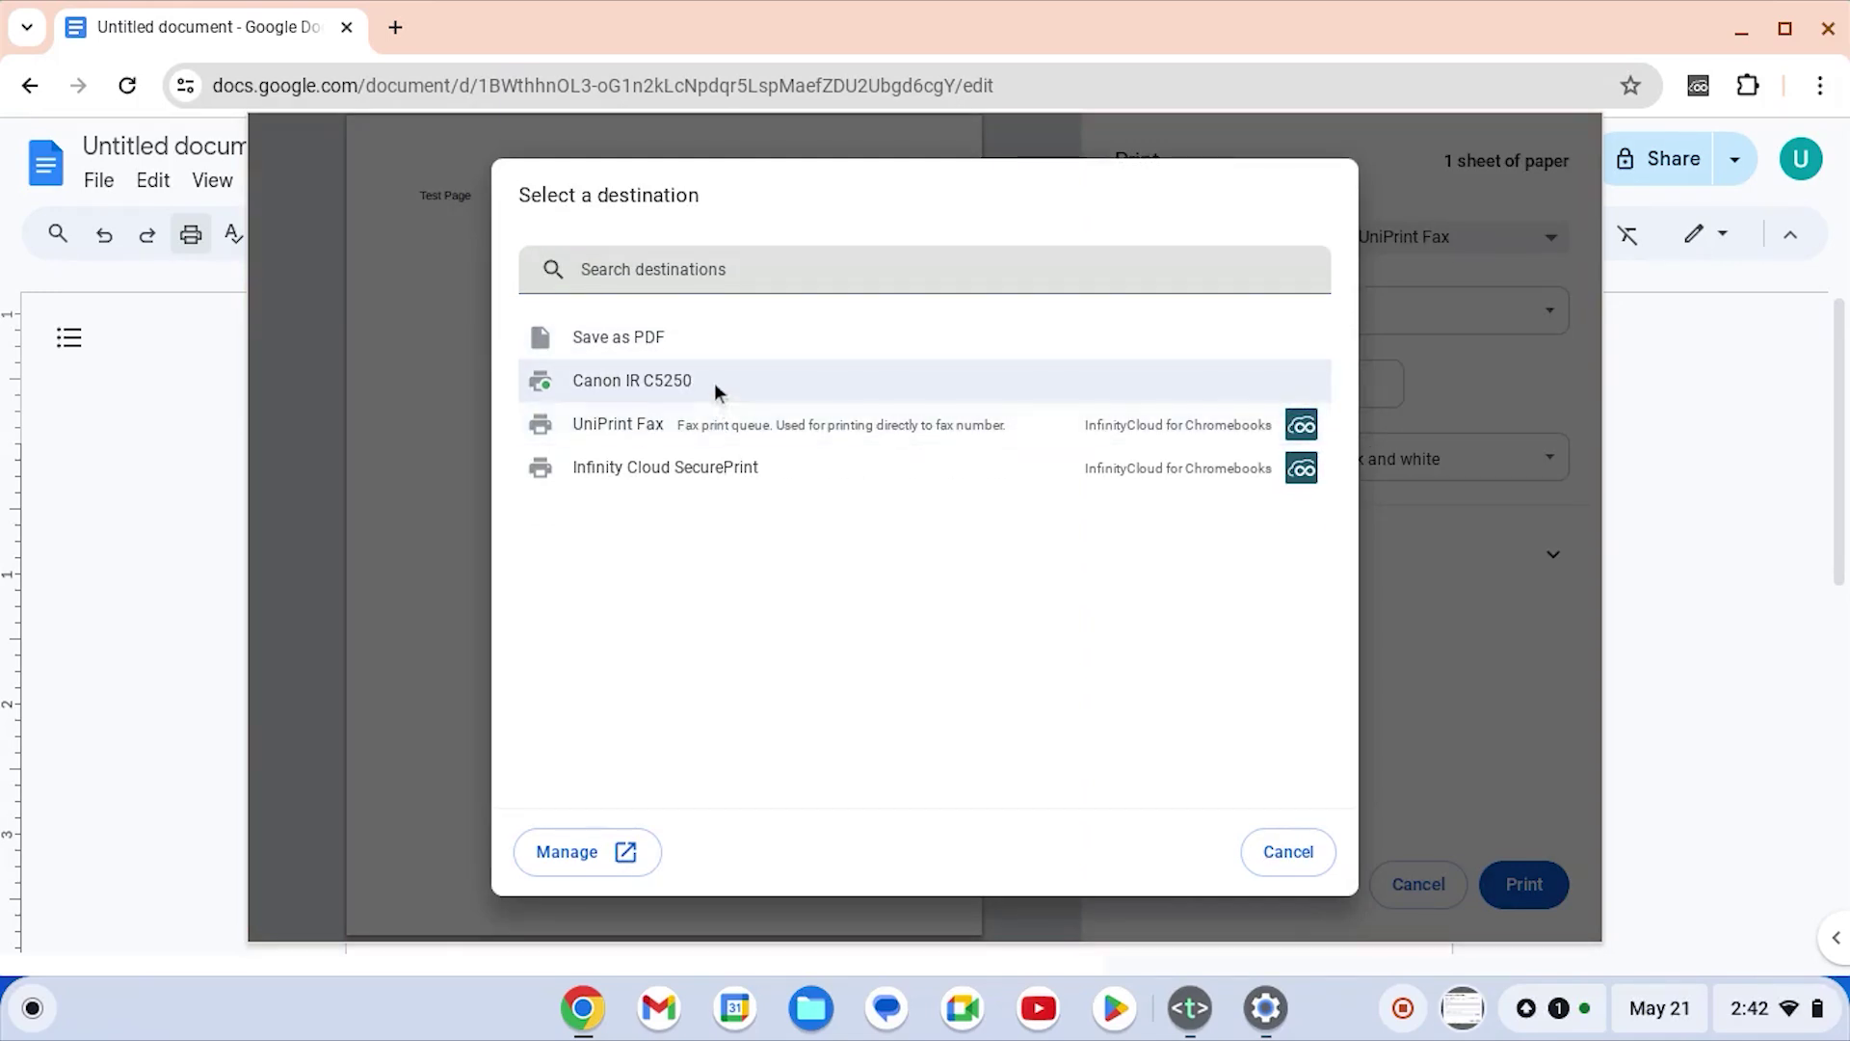
{"action": "left_click", "coordinate": [714, 380]}
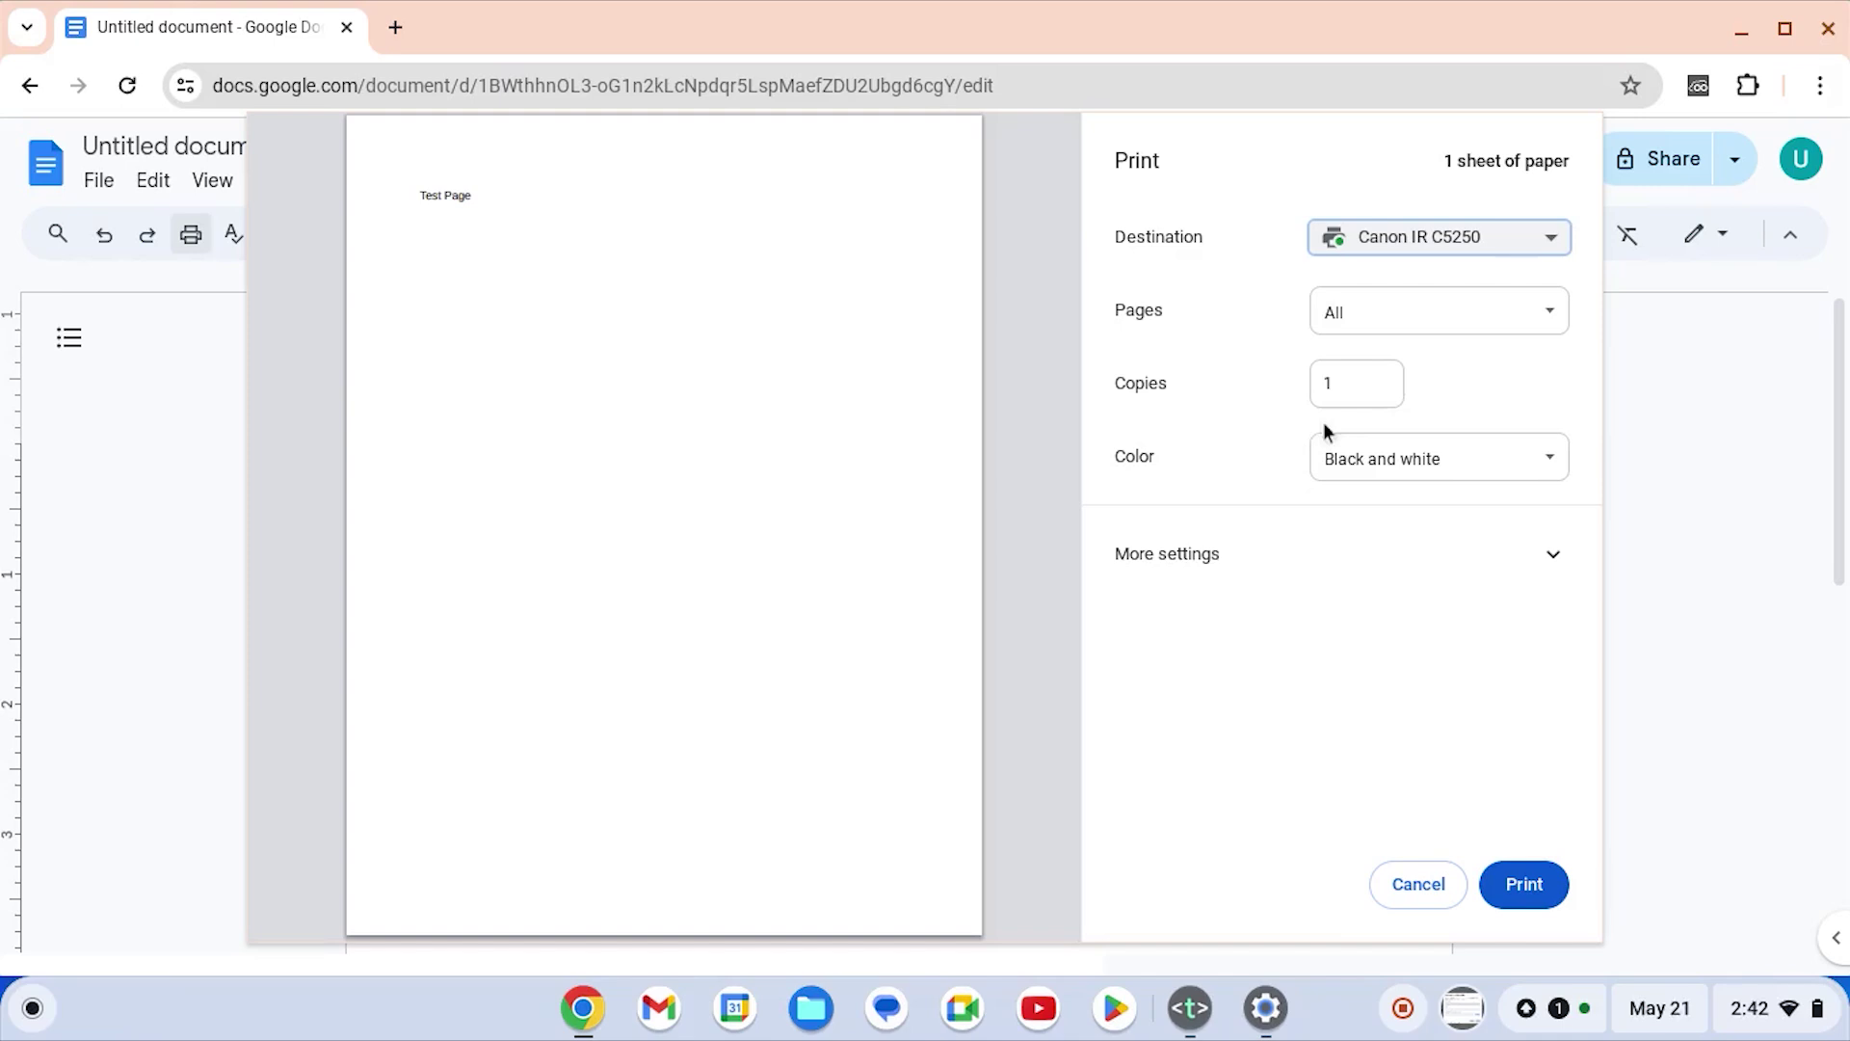
{"action": "left_click", "coordinate": [1533, 885]}
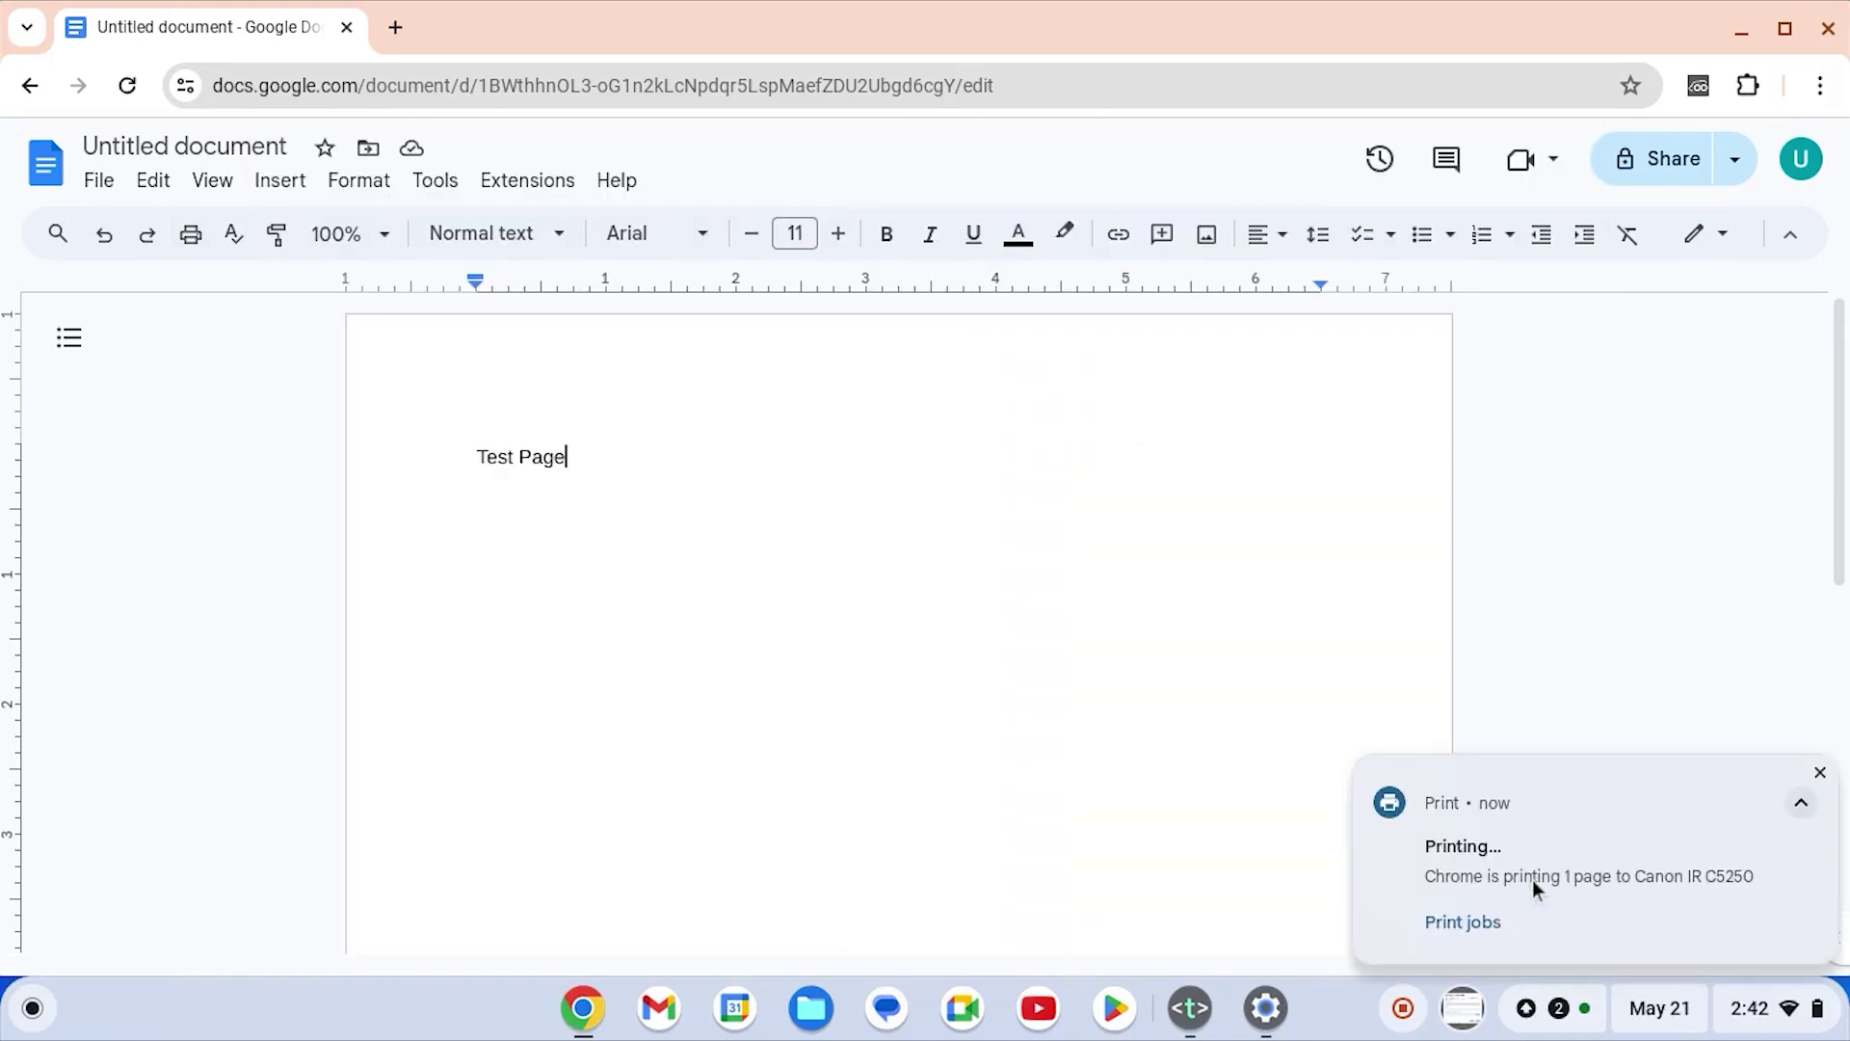
Open the Print jobs window from the printing notification
{"action": "left_click", "coordinate": [1464, 923]}
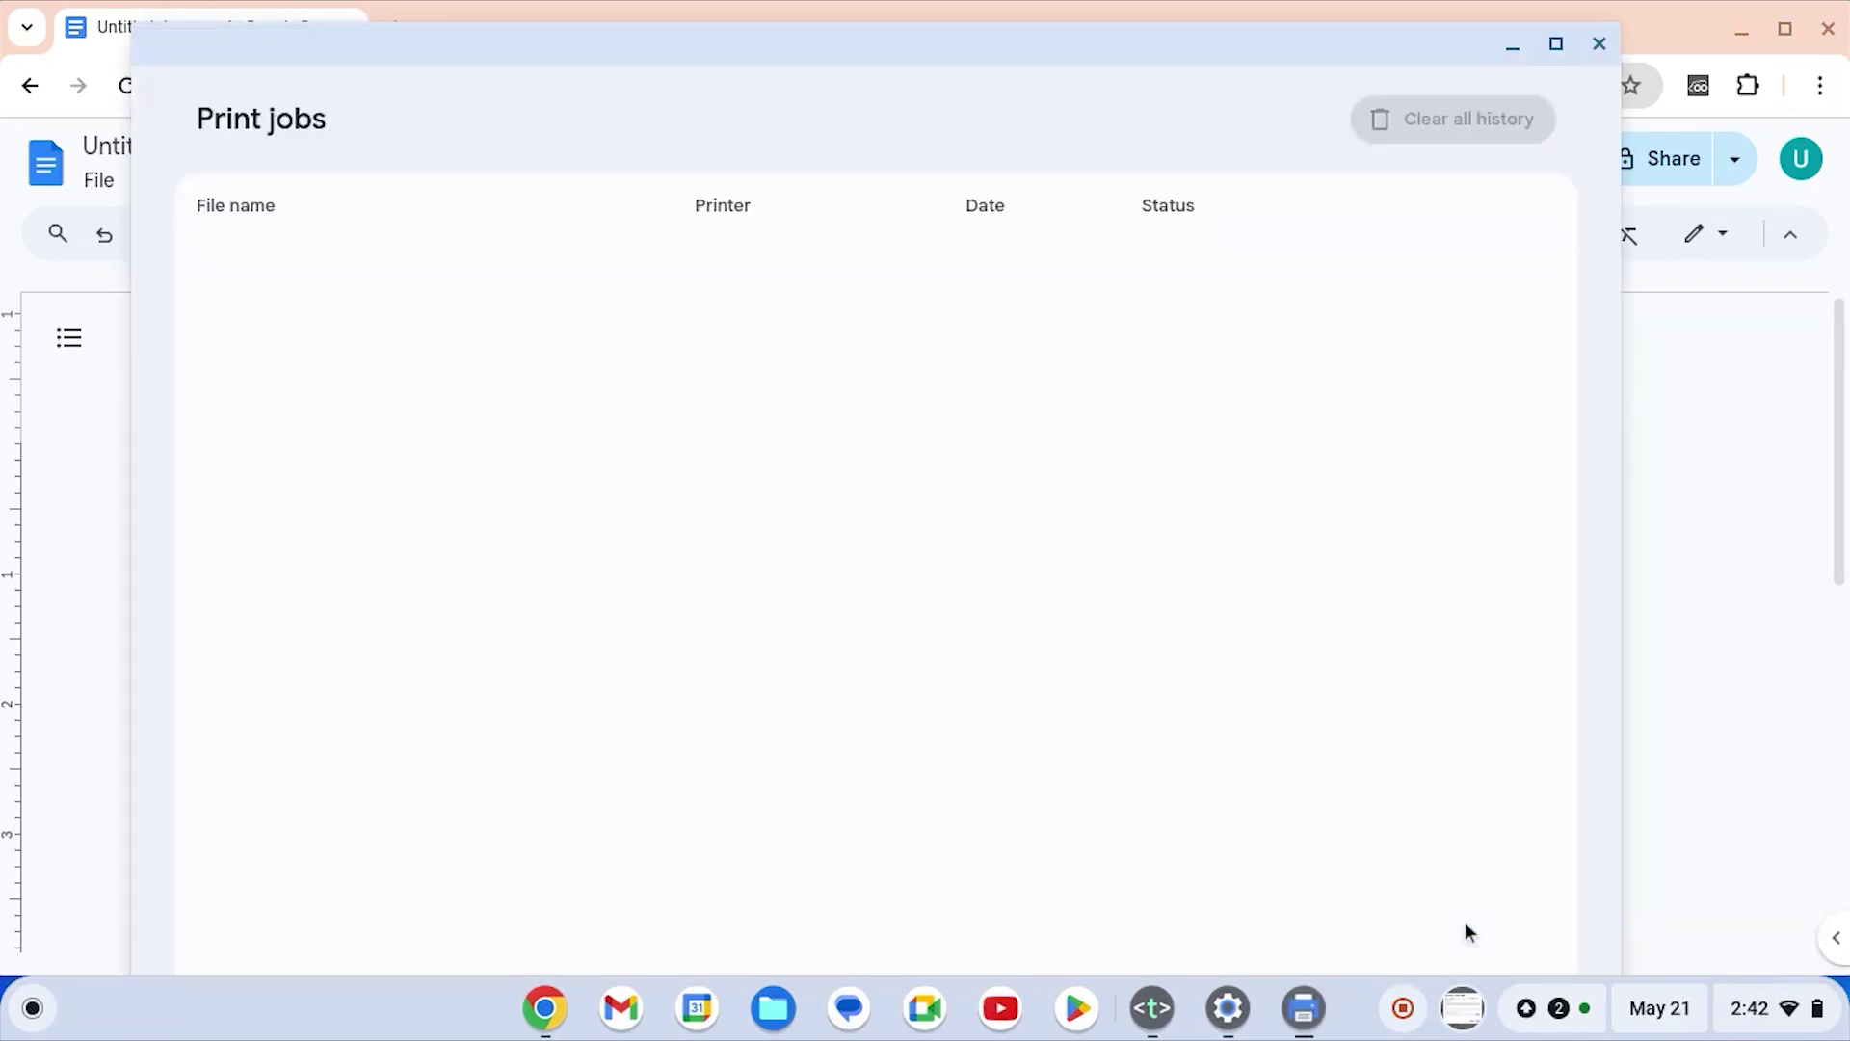